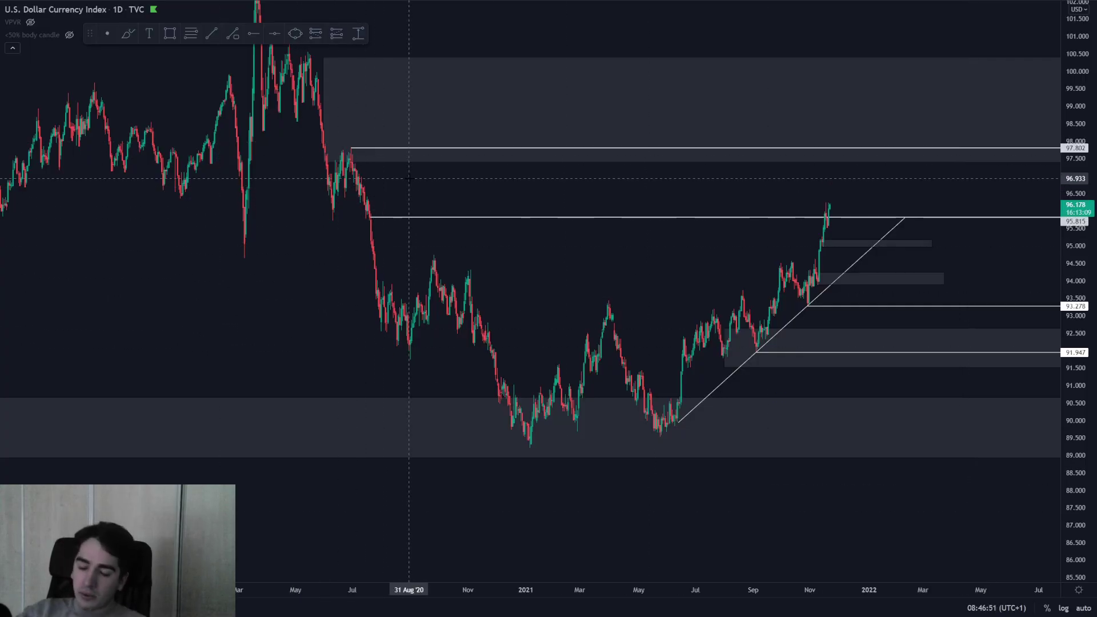
# Step: Switch the Dollar Index chart to the 4h timeframe and frame the latest November price action
pyautogui.write('4h')
pyautogui.press('Return')
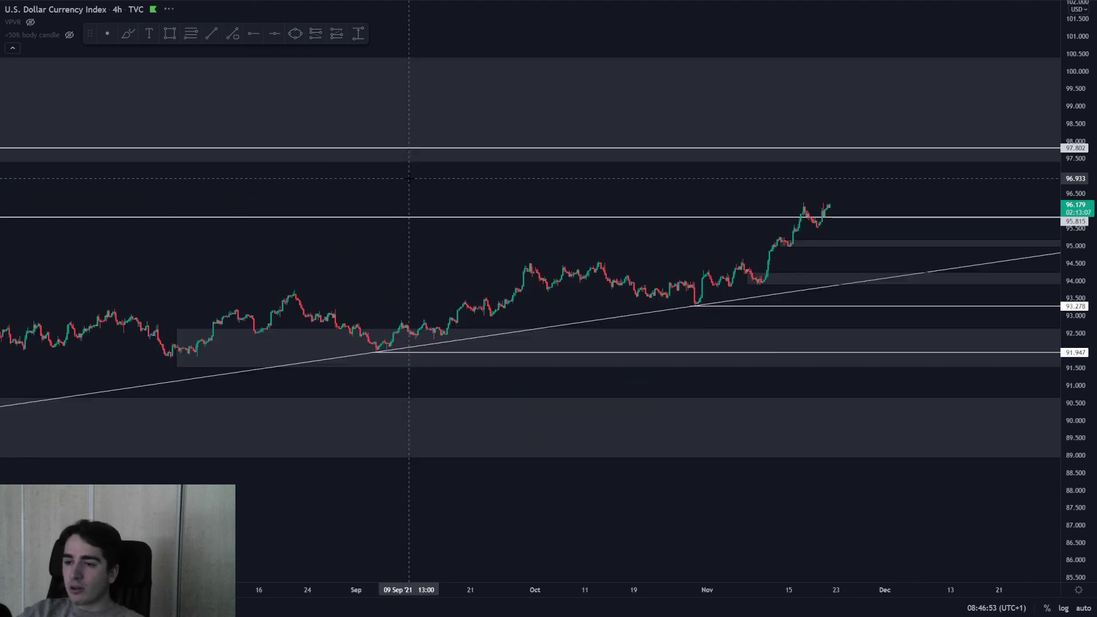
pyautogui.moveTo(1066, 547); pyautogui.dragTo(1066, 380)
pyautogui.scroll(3, 945, 284)
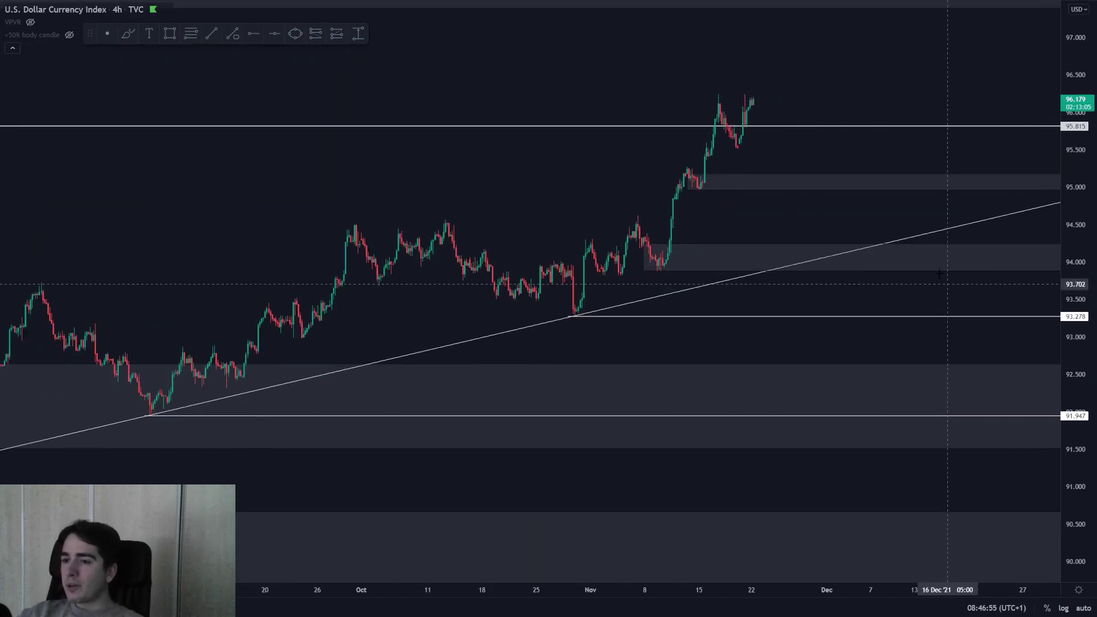
pyautogui.moveTo(866, 221); pyautogui.dragTo(924, 376)
pyautogui.moveTo(1071, 471); pyautogui.dragTo(1071, 370)
pyautogui.scroll(2, 857, 326)
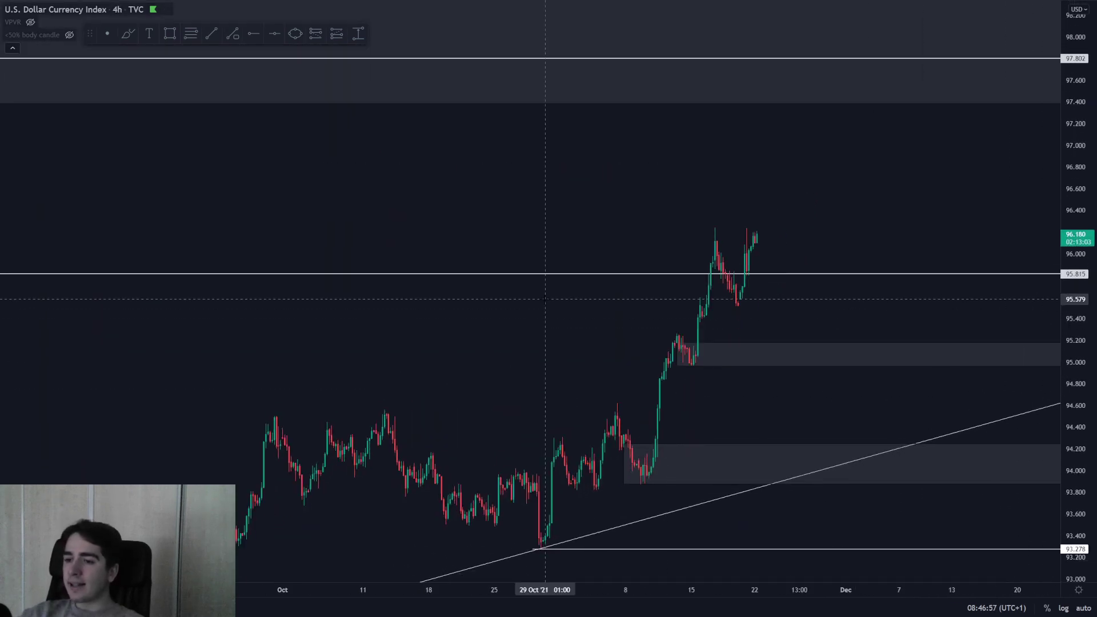
# Step: Sketch a rising channel around the latest swings, a projected drop and rebound, and the numbers 1 and 2 at the two lower zones using the Brush
pyautogui.click(125, 34)
pyautogui.moveTo(702, 229); pyautogui.dragTo(797, 206)
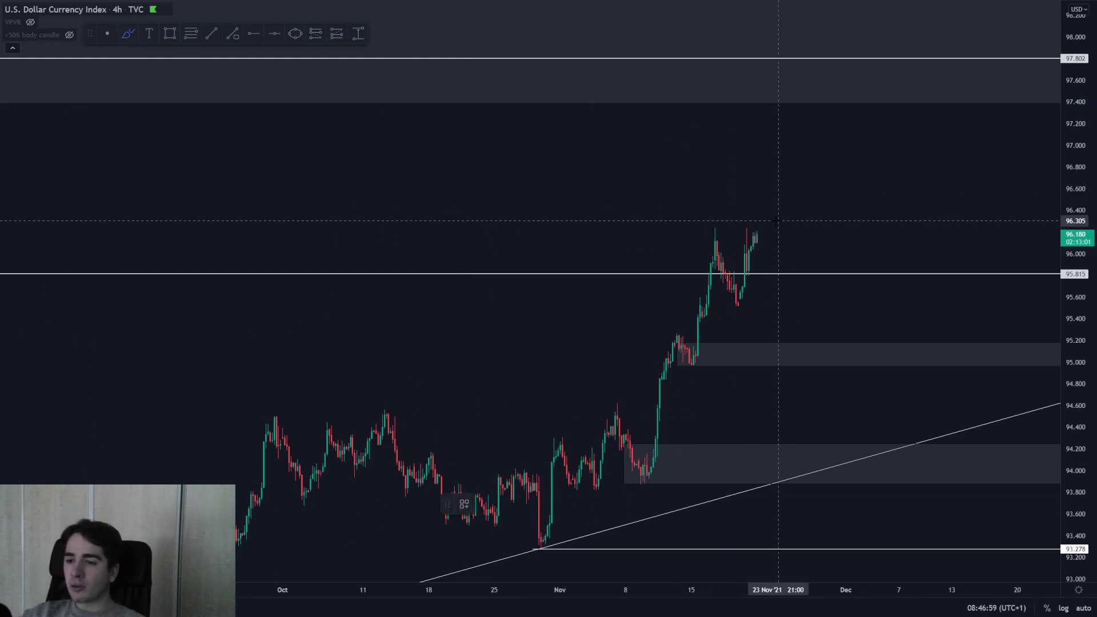
pyautogui.moveTo(731, 314); pyautogui.dragTo(870, 255)
pyautogui.moveTo(760, 234)
pyautogui.mouseDown()
pyautogui.moveTo(778, 225)
pyautogui.moveTo(807, 270)
pyautogui.moveTo(825, 210)
pyautogui.moveTo(886, 354)
pyautogui.moveTo(880, 366)
pyautogui.mouseUp()
pyautogui.moveTo(734, 349); pyautogui.dragTo(736, 372)
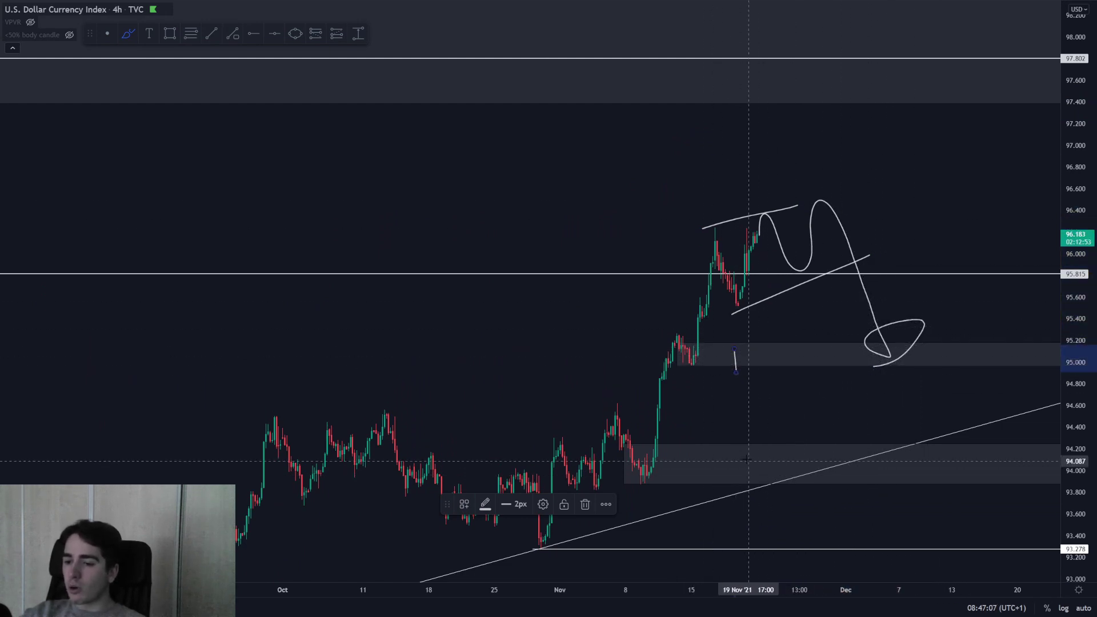
pyautogui.moveTo(745, 455); pyautogui.dragTo(778, 476)
pyautogui.moveTo(903, 380)
pyautogui.mouseDown()
pyautogui.moveTo(930, 457)
pyautogui.moveTo(970, 284)
pyautogui.mouseUp()
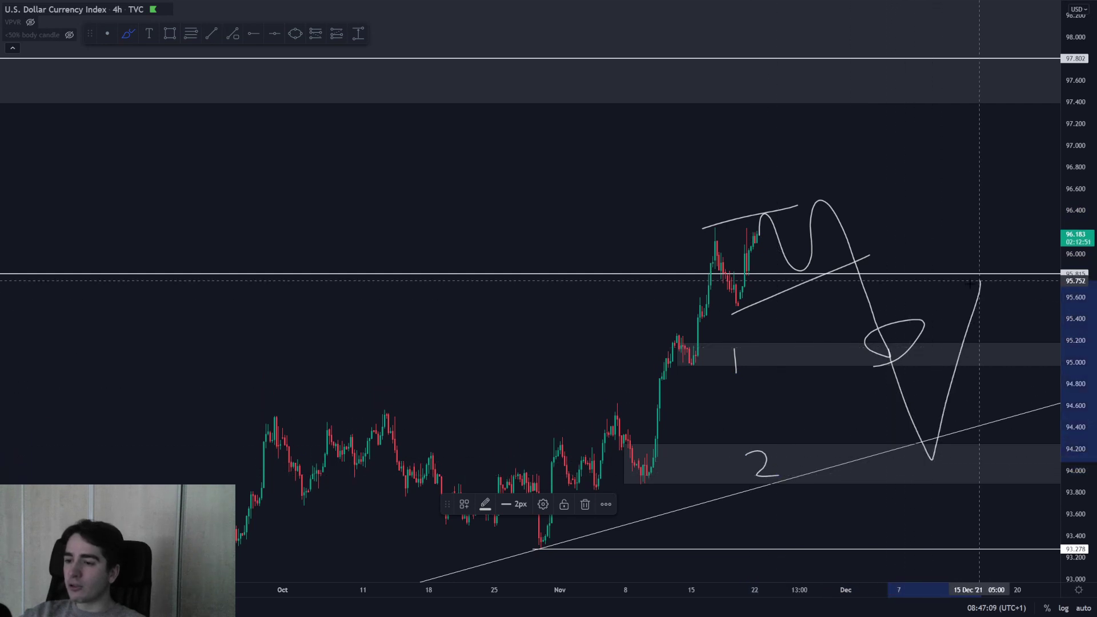
# Step: Undo the brushed channel, projected path and zone numbers on the Dollar Index chart
pyautogui.hotkey('ctrl', 'z')
pyautogui.hotkey('ctrl', 'z')
pyautogui.hotkey('ctrl', 'z')
pyautogui.hotkey('ctrl', 'z')
pyautogui.hotkey('ctrl', 'z')
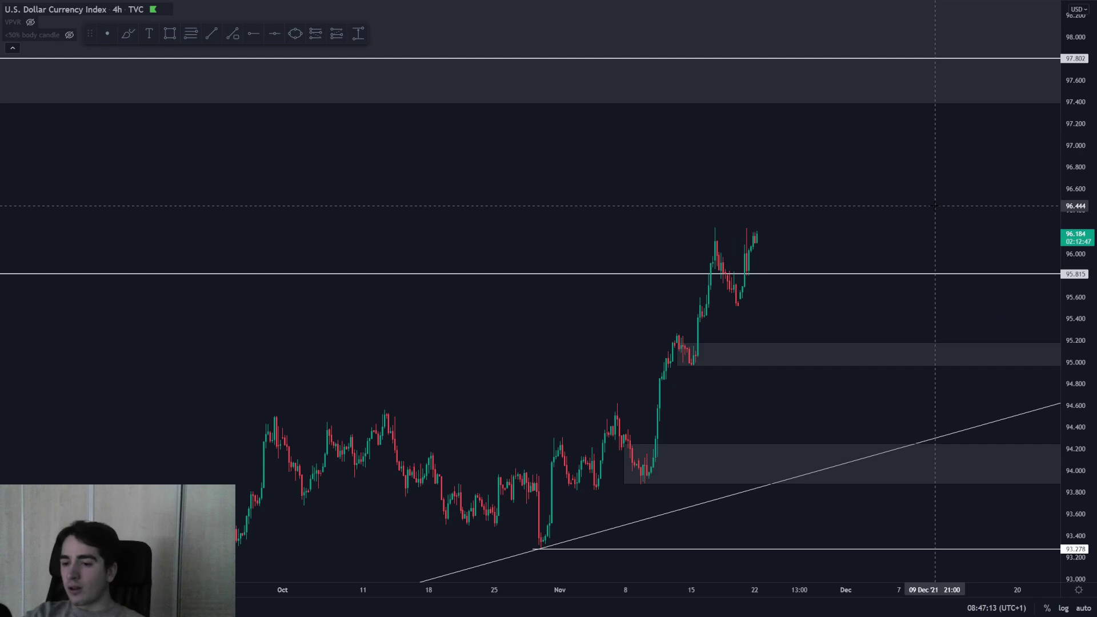
# Step: Switch the Dollar Index chart to the daily timeframe and frame price from mid-2020 to the present
pyautogui.write('4')
pyautogui.press('Return')
pyautogui.moveTo(1078, 410); pyautogui.dragTo(1078, 566)
pyautogui.scroll(2, 783, 417)
pyautogui.scroll(-3, 685, 346)
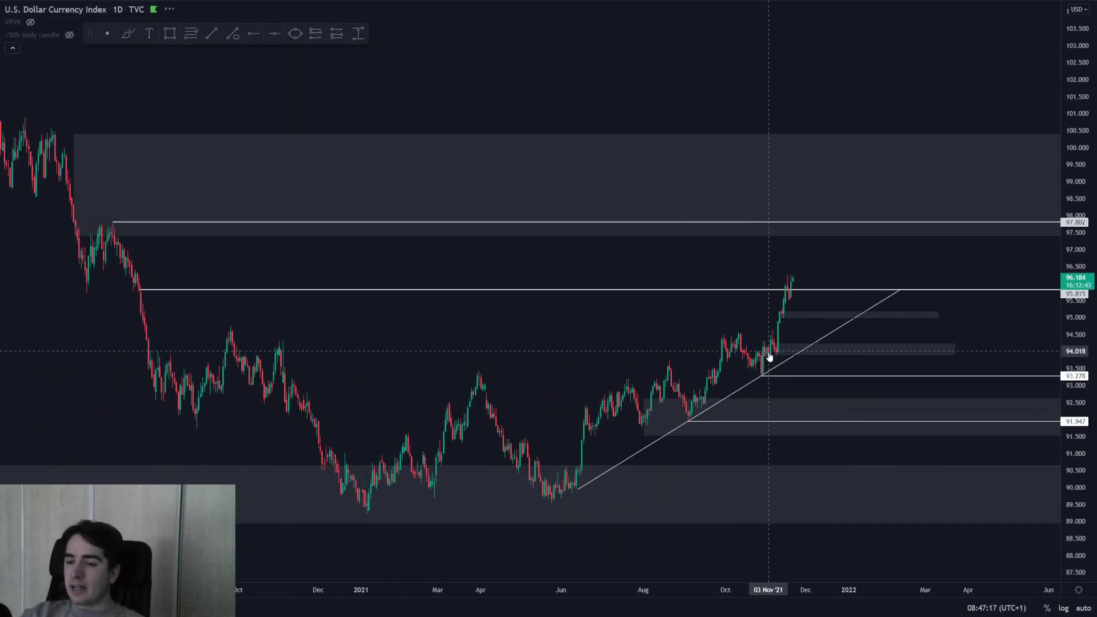
# Step: Try to draw a rectangle zone from about 94.05 to 94.84 across the daily chart
pyautogui.click(171, 34)
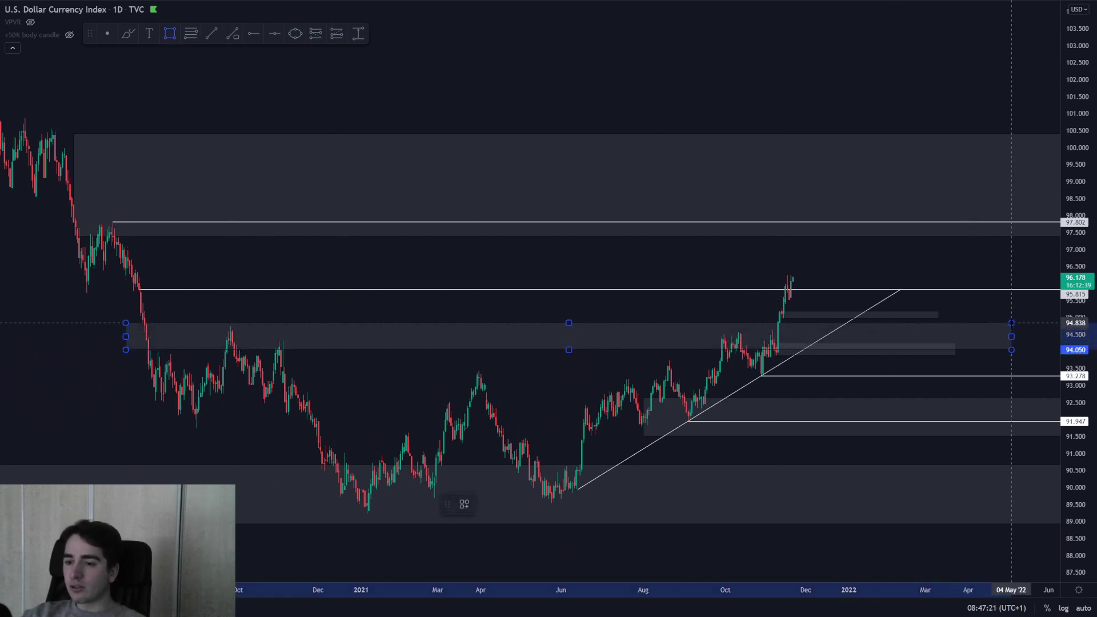
pyautogui.press('Escape')
pyautogui.click(800, 353)
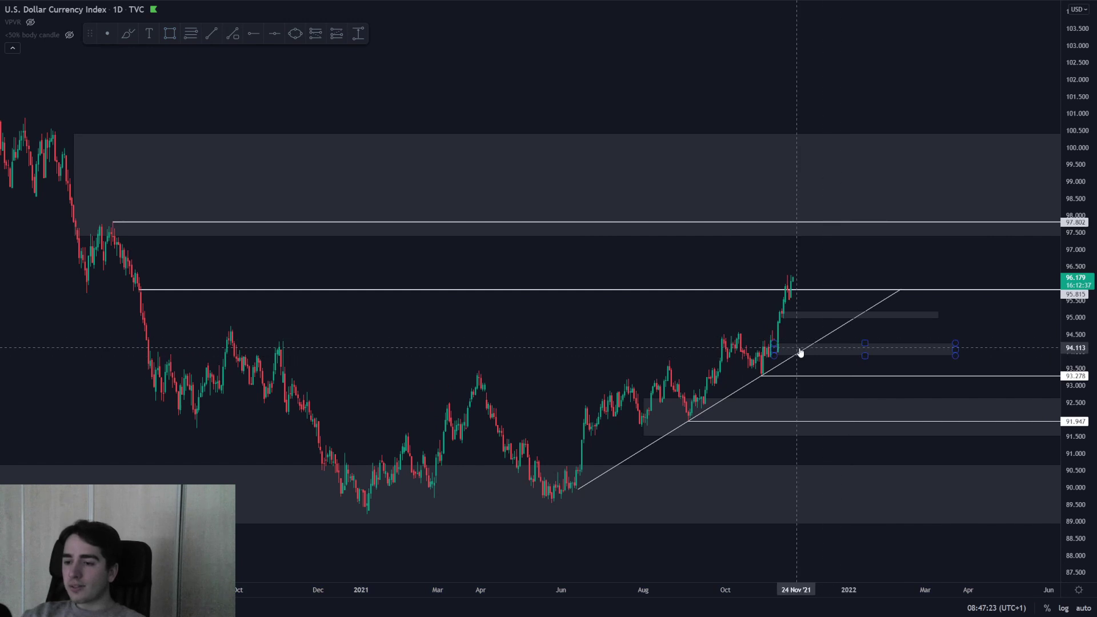
pyautogui.press('Escape')
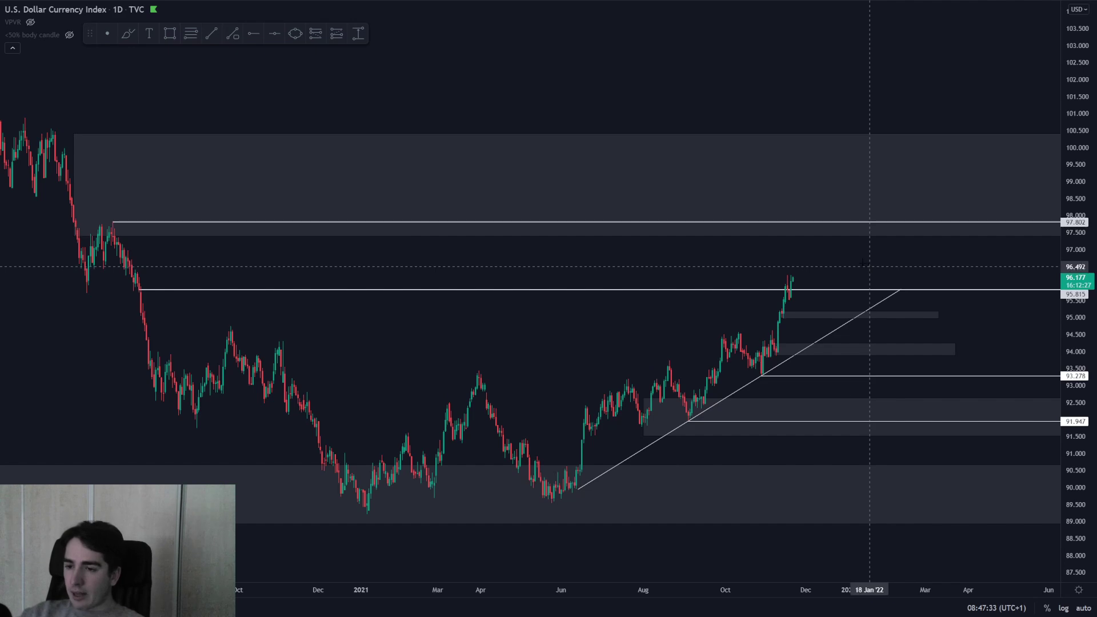
# Step: Return the Dollar Index chart to the 4h timeframe and frame the October to November price action
pyautogui.write('4h')
pyautogui.press('Return')
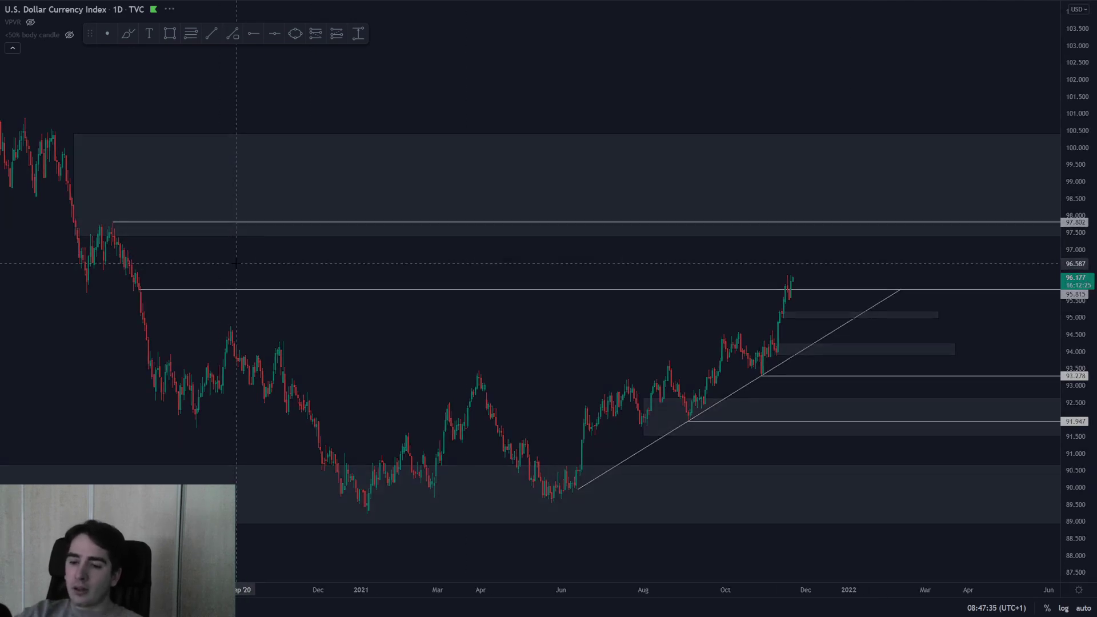
pyautogui.moveTo(1091, 547); pyautogui.dragTo(1082, 286)
pyautogui.scroll(5, 749, 260)
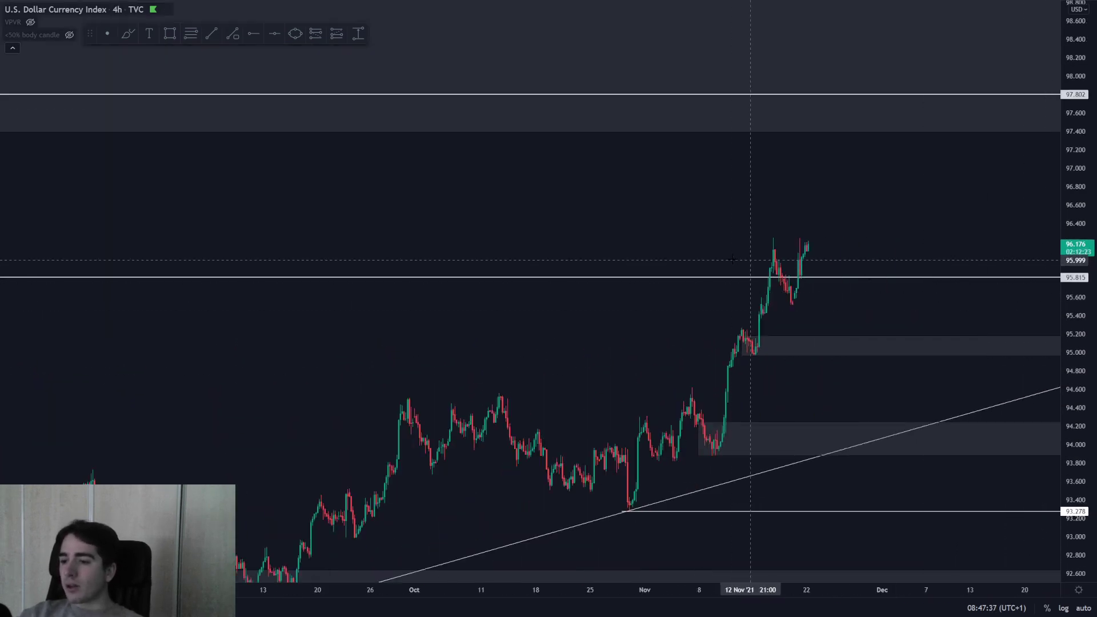
# Step: Brush a rising channel around the latest highs and lows, plus a projected drop to the trendline and a rebound to about 96.6
pyautogui.moveTo(872, 242); pyautogui.dragTo(750, 220)
pyautogui.click(128, 33)
pyautogui.moveTo(644, 216); pyautogui.dragTo(753, 197)
pyautogui.moveTo(661, 295); pyautogui.dragTo(746, 261)
pyautogui.moveTo(686, 224)
pyautogui.mouseDown()
pyautogui.moveTo(709, 239)
pyautogui.moveTo(738, 203)
pyautogui.moveTo(791, 351)
pyautogui.moveTo(770, 382)
pyautogui.moveTo(803, 397)
pyautogui.moveTo(863, 196)
pyautogui.moveTo(844, 198)
pyautogui.moveTo(853, 176)
pyautogui.mouseUp()
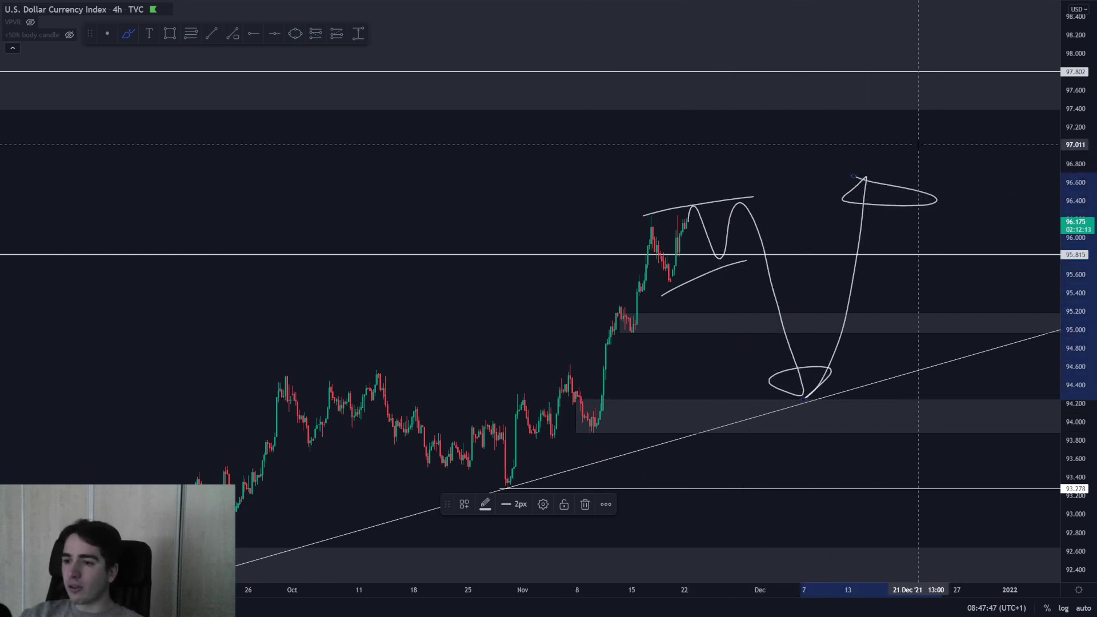
# Step: Undo the brushed channel and the projected drop and rebound
pyautogui.hotkey('ctrl', 'z')
pyautogui.hotkey('ctrl', 'z')
pyautogui.hotkey('ctrl', 'z')
pyautogui.hotkey('ctrl', 'z')
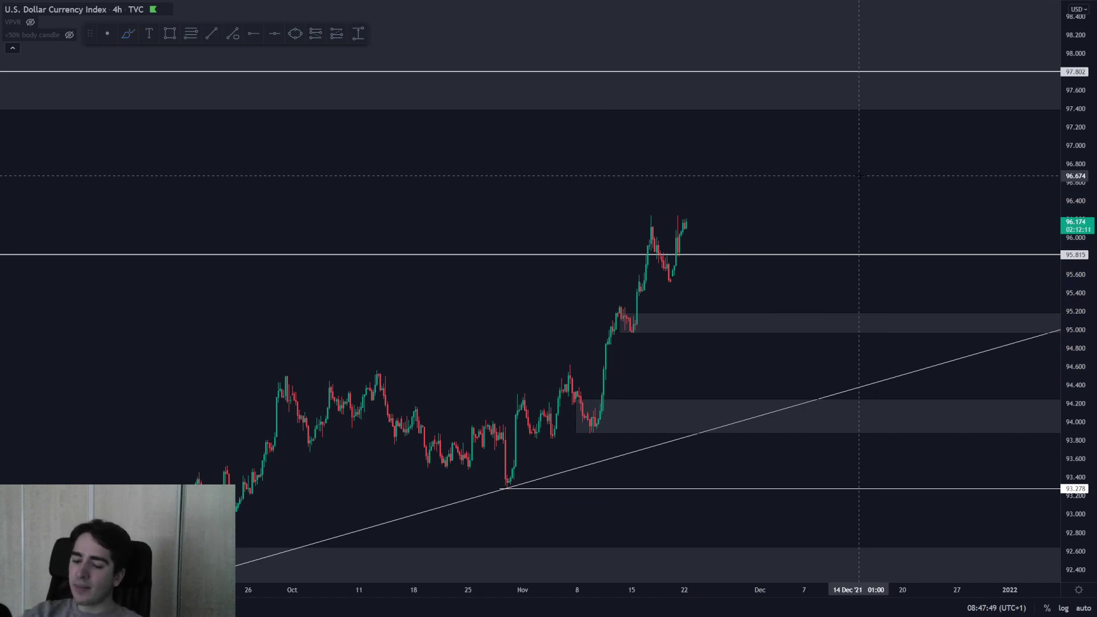
# Step: Switch the Dollar Index chart to the monthly timeframe and examine price since 2014 against the marked zones
pyautogui.write('1M')
pyautogui.press('Return')
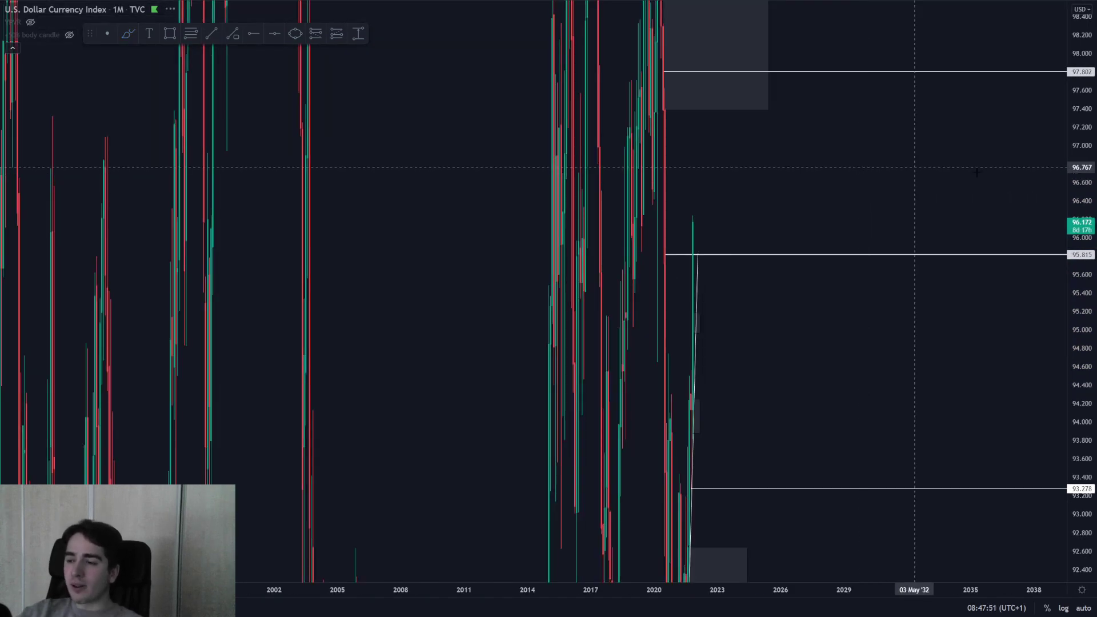
pyautogui.moveTo(1076, 349); pyautogui.dragTo(1066, 571)
pyautogui.scroll(3, 789, 352)
pyautogui.moveTo(771, 187); pyautogui.dragTo(929, 187)
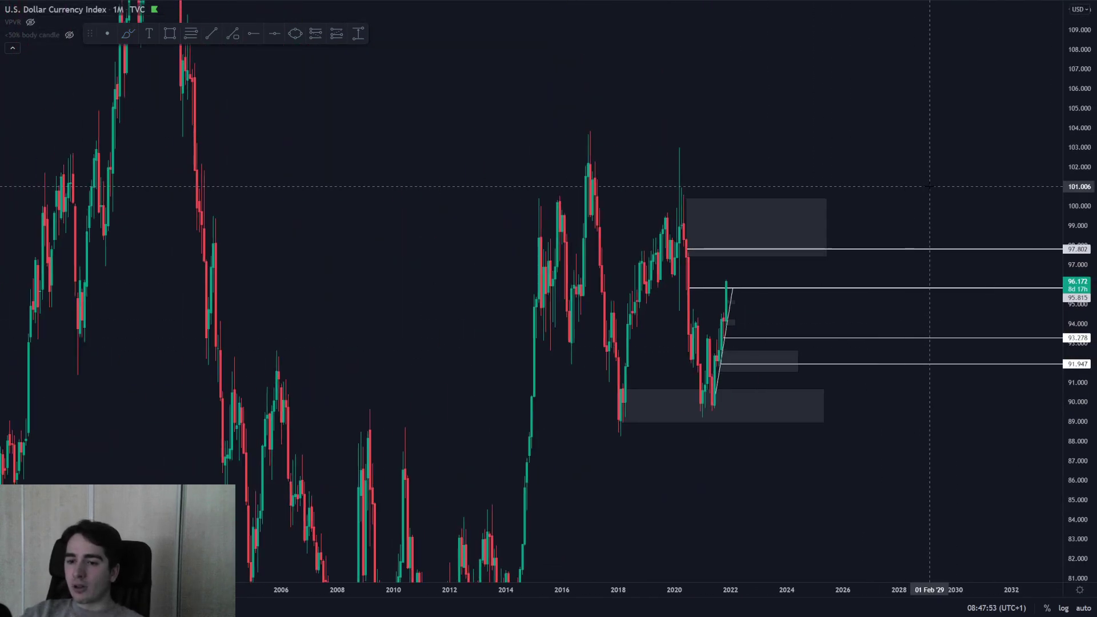
pyautogui.scroll(2, 680, 223)
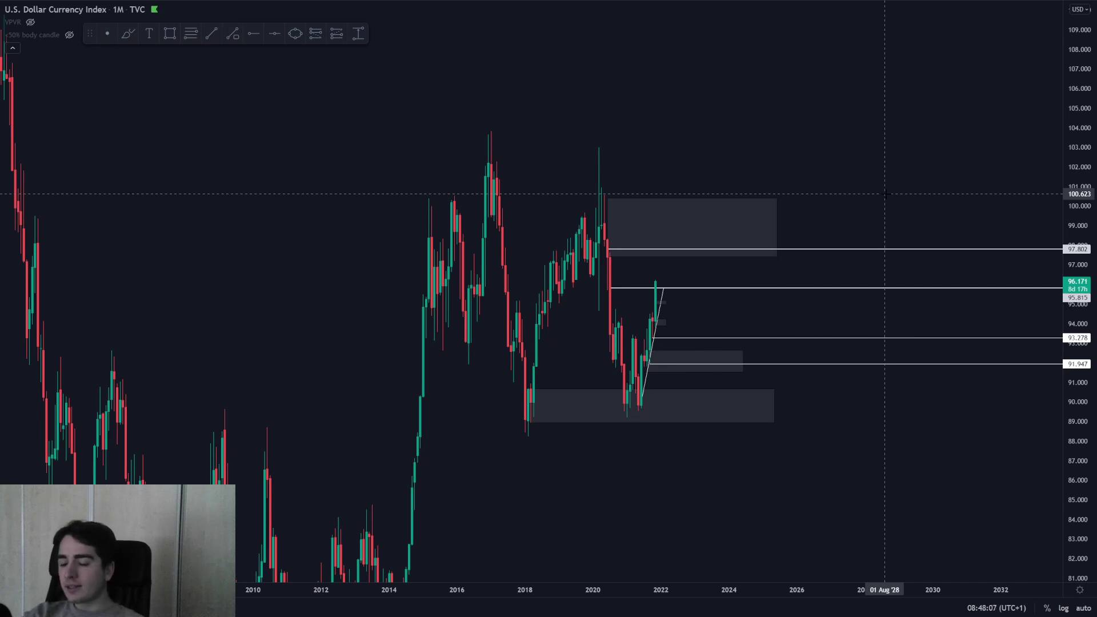
# Step: Load the AUDUSD chart, set it to the 4h timeframe and fit the August to November price action
pyautogui.write('AUDUSD')
pyautogui.press('Return')
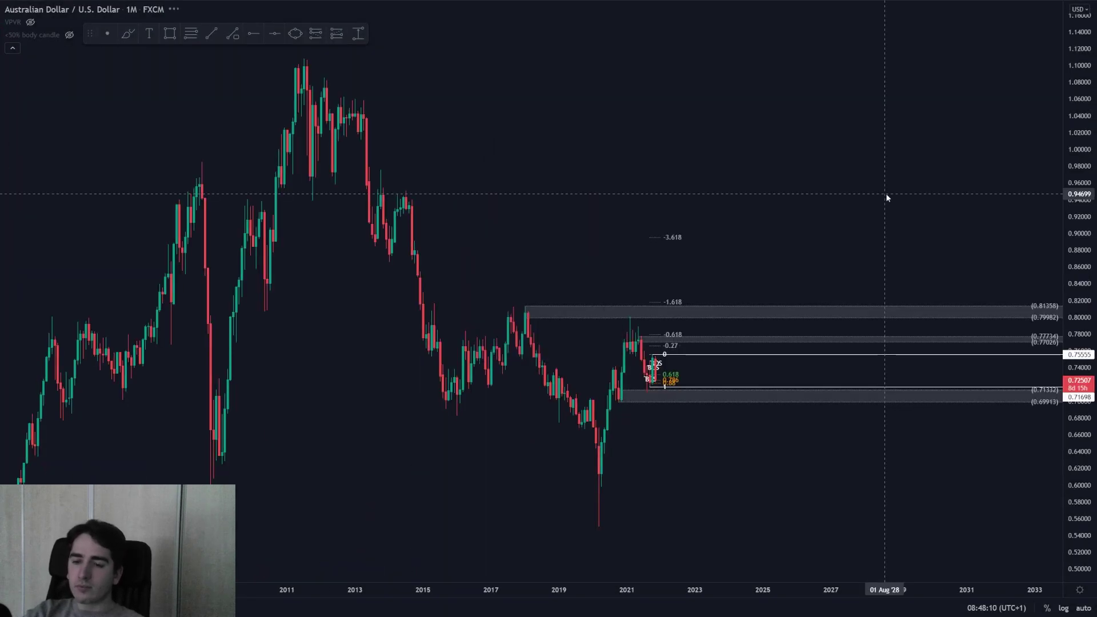
pyautogui.write('4h')
pyautogui.press('Return')
pyautogui.moveTo(1077, 534); pyautogui.dragTo(1077, 171)
pyautogui.moveTo(868, 531); pyautogui.dragTo(870, 205)
pyautogui.scroll(-5, 979, 429)
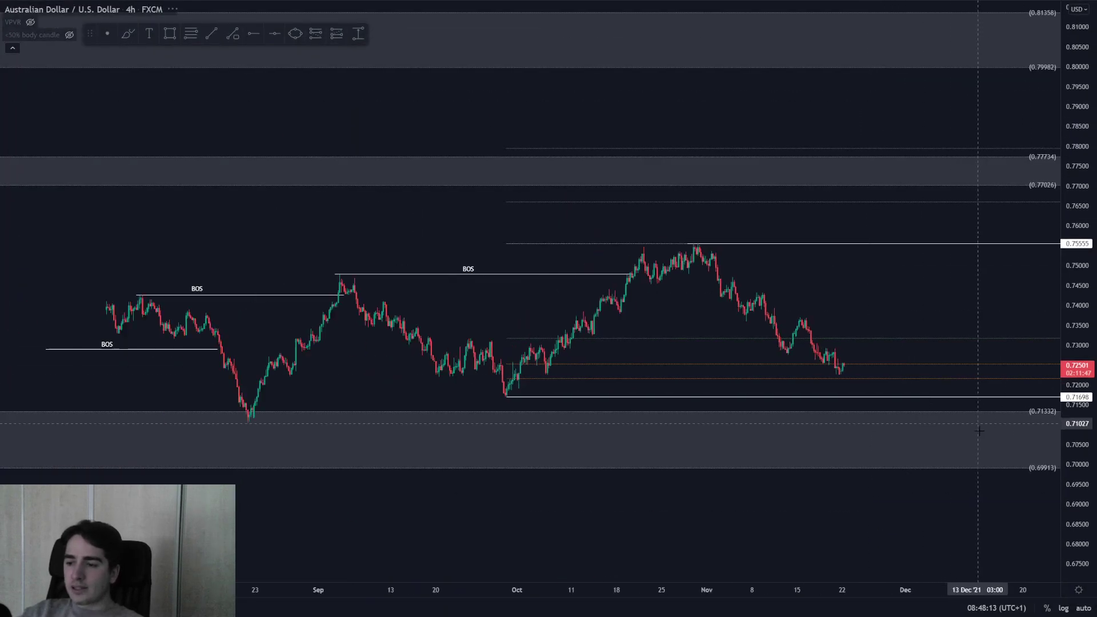
# Step: Examine the AUDUSD 4h swings between the 0.75555 high and the 0.71698 low, including the marked BOS levels
pyautogui.scroll(5, 959, 314)
pyautogui.moveTo(1003, 569); pyautogui.dragTo(796, 429)
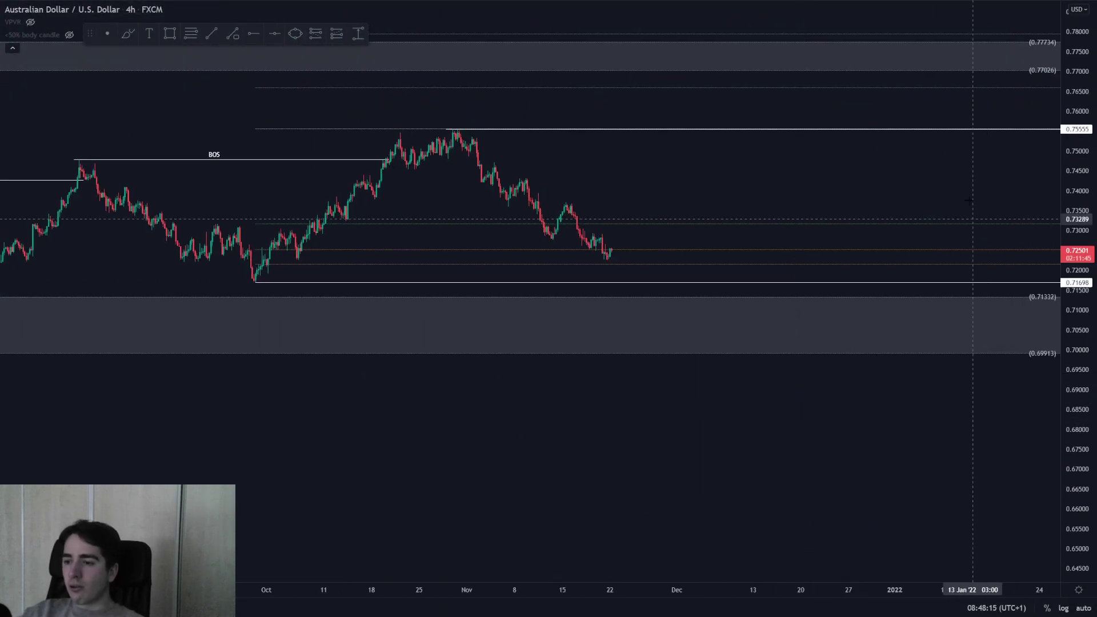
pyautogui.moveTo(954, 254); pyautogui.dragTo(693, 332)
pyautogui.moveTo(754, 265); pyautogui.dragTo(917, 275)
pyautogui.moveTo(1067, 460); pyautogui.dragTo(1061, 35)
pyautogui.scroll(-4, 687, 260)
pyautogui.moveTo(695, 255); pyautogui.dragTo(911, 157)
pyautogui.scroll(4, 914, 166)
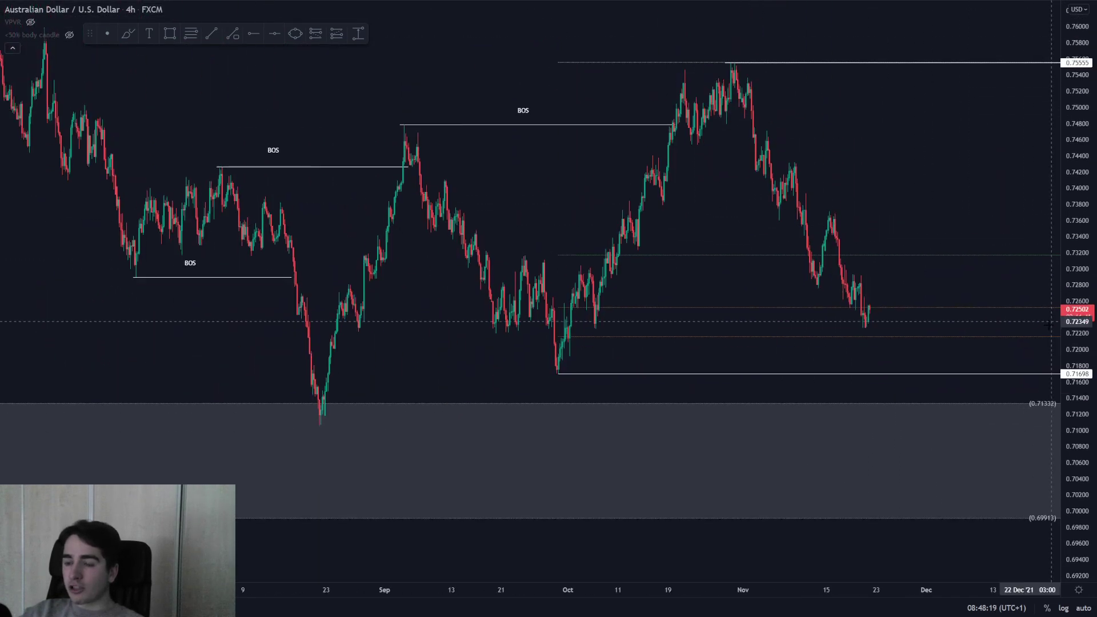
pyautogui.scroll(-2, 846, 206)
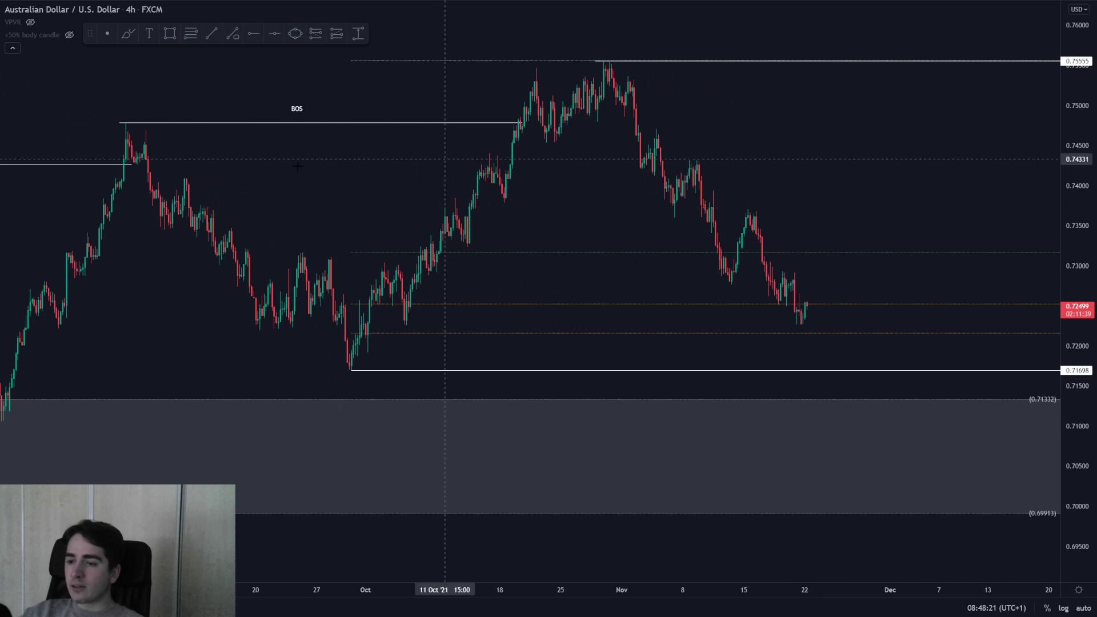
# Step: Brush a short line and a projected move beside the latest AUDUSD candles, and undo both strokes
pyautogui.click(124, 34)
pyautogui.scroll(2, 789, 286)
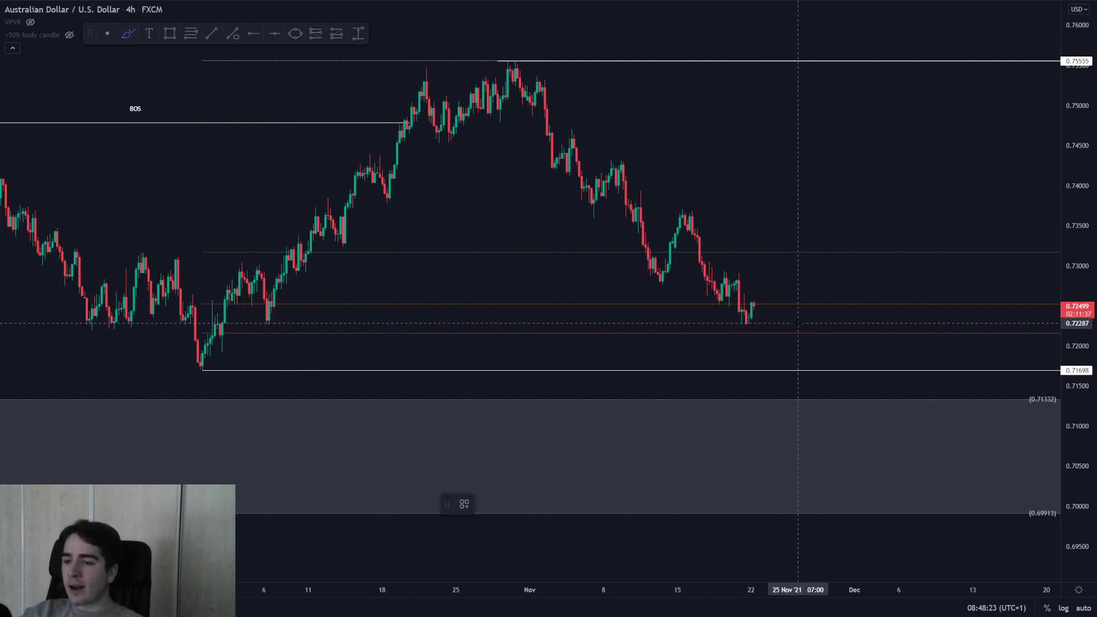
pyautogui.moveTo(707, 279)
pyautogui.mouseDown()
pyautogui.moveTo(791, 275)
pyautogui.moveTo(778, 253)
pyautogui.mouseUp()
pyautogui.moveTo(816, 308)
pyautogui.mouseDown()
pyautogui.moveTo(727, 308)
pyautogui.moveTo(805, 327)
pyautogui.moveTo(821, 252)
pyautogui.moveTo(812, 229)
pyautogui.moveTo(832, 218)
pyautogui.mouseUp()
pyautogui.hotkey('ctrl', 'z')
pyautogui.hotkey('ctrl', 'z')
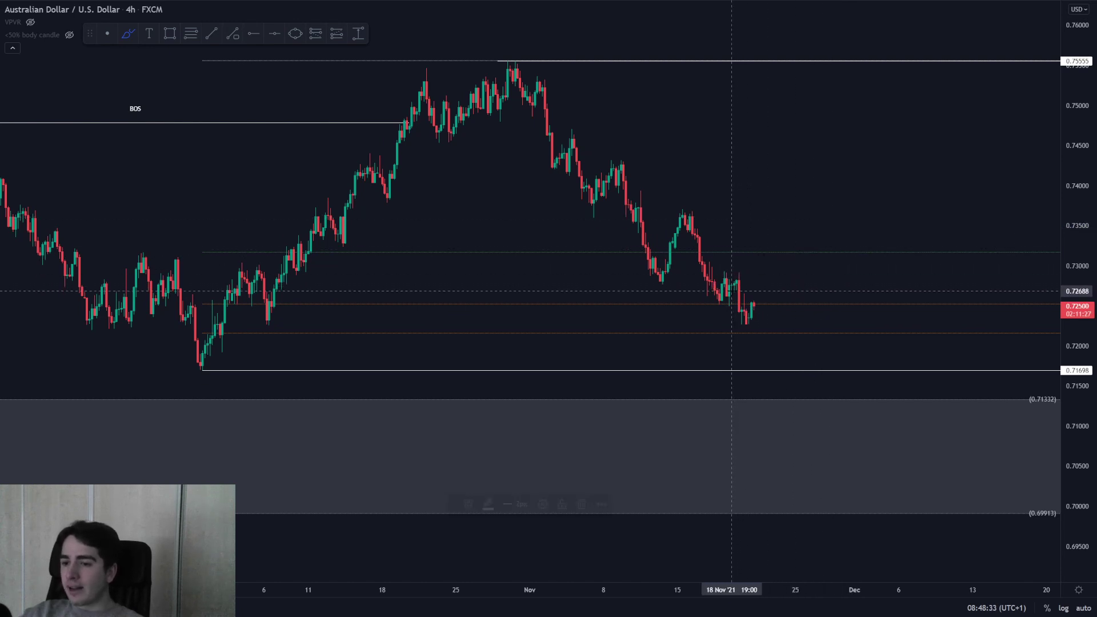
# Step: Brush short lines at about 0.727 to 0.729 with a downward path beside the latest candles, and delete the sketch
pyautogui.moveTo(735, 291); pyautogui.dragTo(765, 293)
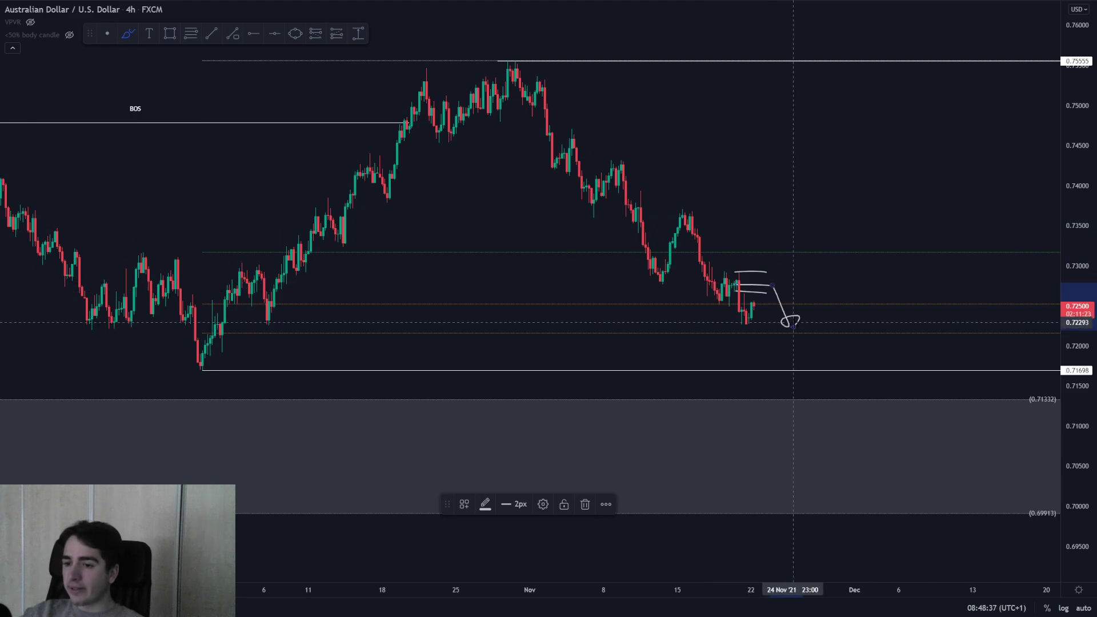
pyautogui.scroll(-3, 807, 345)
pyautogui.scroll(2, 806, 337)
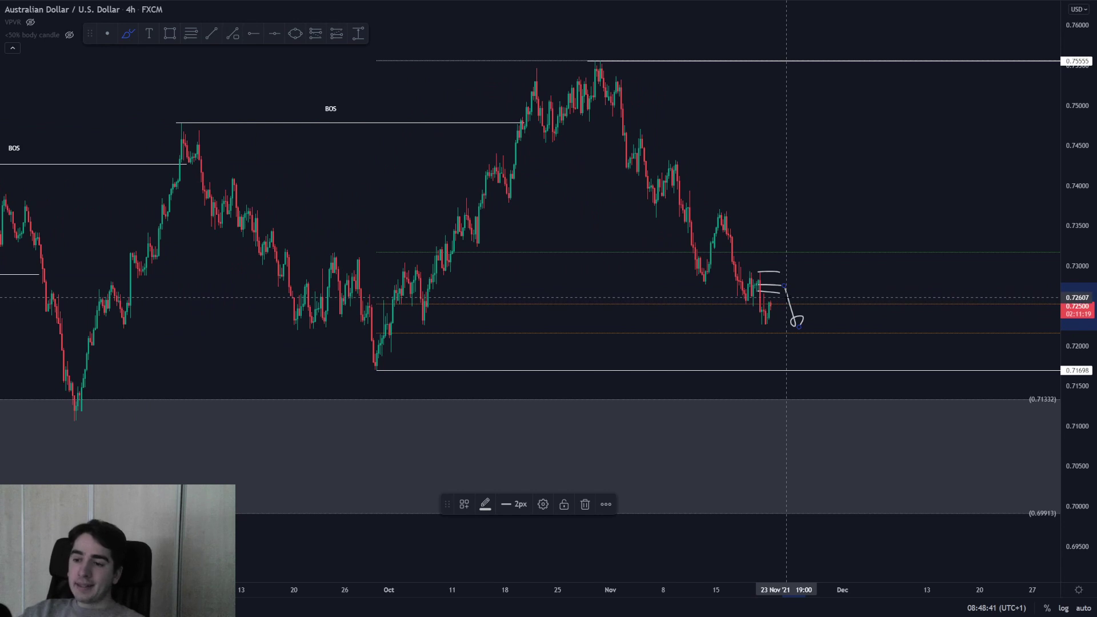
pyautogui.press('Delete')
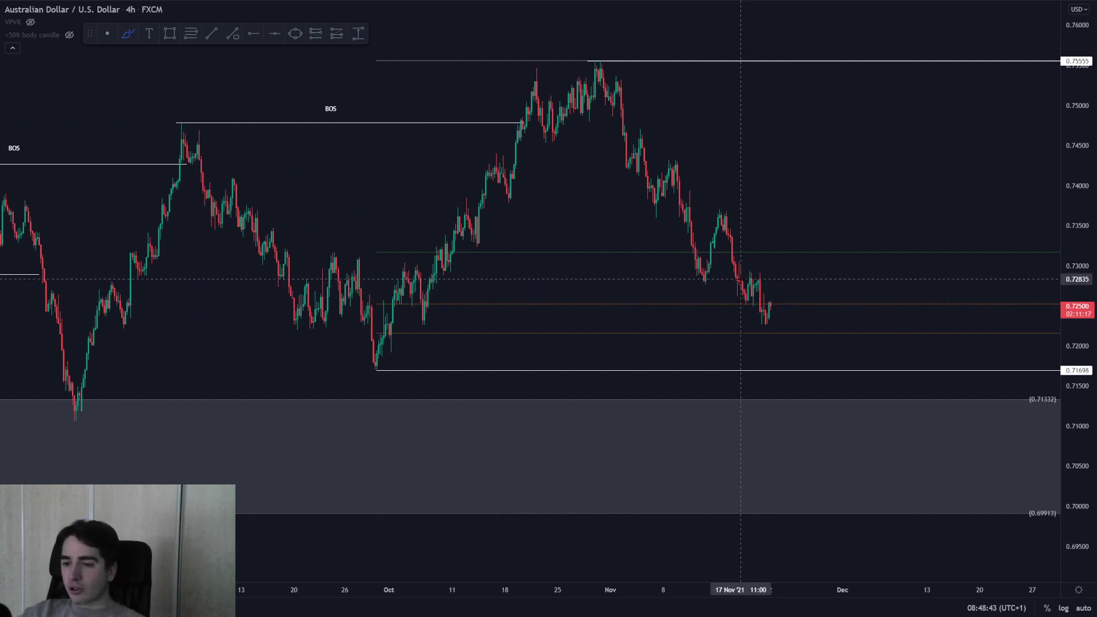
# Step: Brush a level line at about 0.7283 and projected paths rising through it from the current price
pyautogui.moveTo(744, 279); pyautogui.dragTo(791, 280)
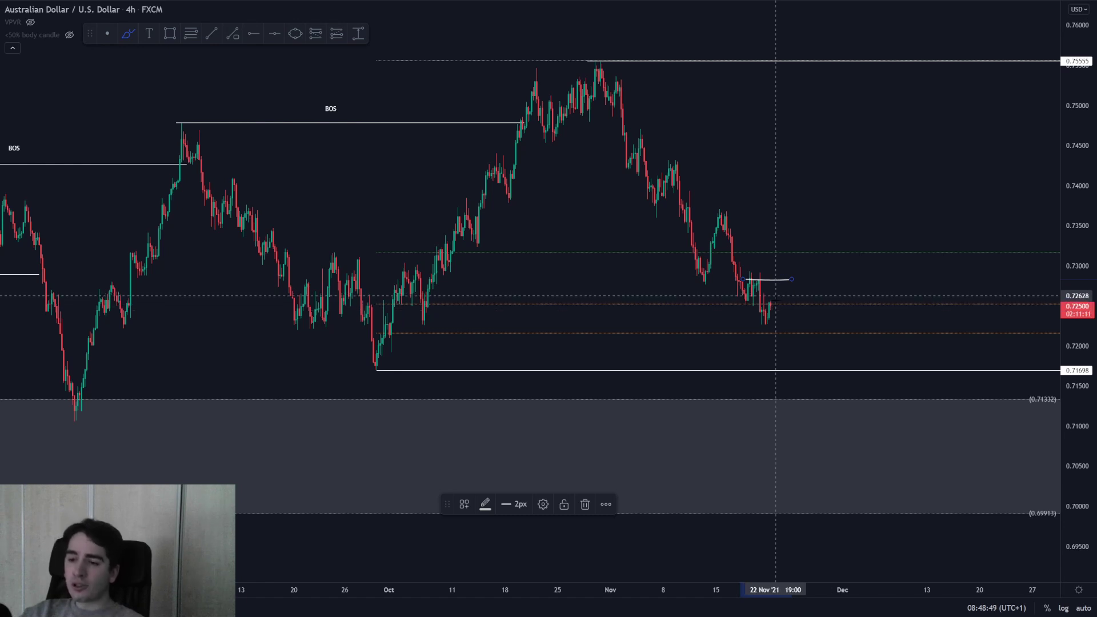
pyautogui.moveTo(775, 305)
pyautogui.mouseDown()
pyautogui.moveTo(781, 273)
pyautogui.moveTo(797, 266)
pyautogui.mouseUp()
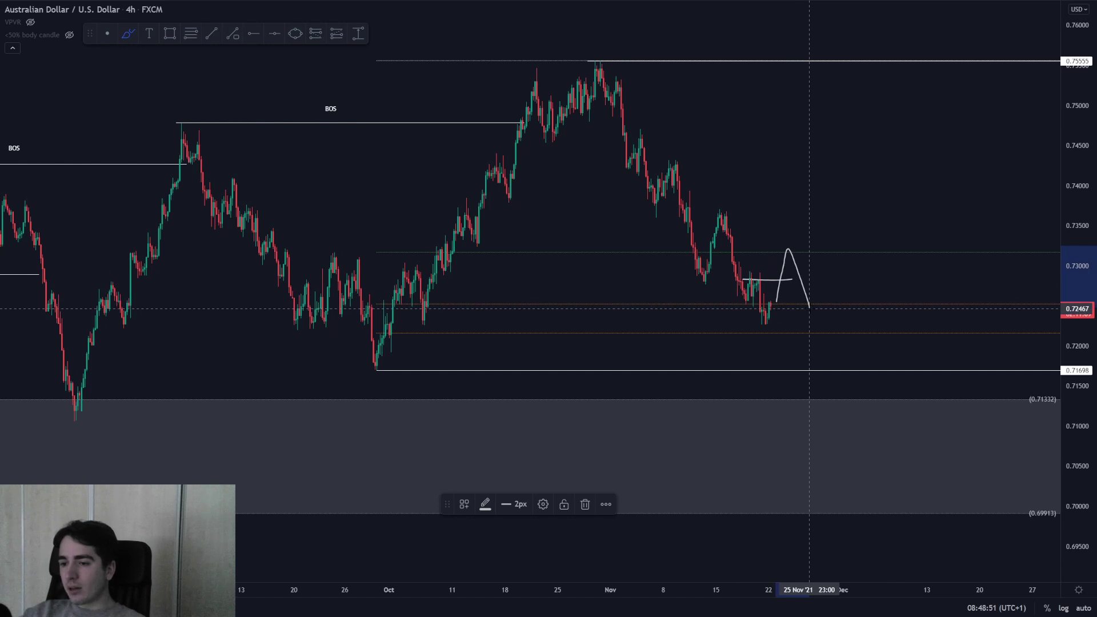
pyautogui.moveTo(765, 302); pyautogui.dragTo(838, 302)
pyautogui.moveTo(754, 325)
pyautogui.mouseDown()
pyautogui.moveTo(861, 321)
pyautogui.moveTo(811, 308)
pyautogui.moveTo(850, 226)
pyautogui.mouseUp()
# Step: Undo the projected paths brushed around the 0.7283 level
pyautogui.hotkey('ctrl', 'z')
pyautogui.hotkey('ctrl', 'z')
pyautogui.hotkey('ctrl', 'z')
pyautogui.hotkey('ctrl', 'z')
pyautogui.hotkey('ctrl', 'z')
pyautogui.hotkey('ctrl', 'z')
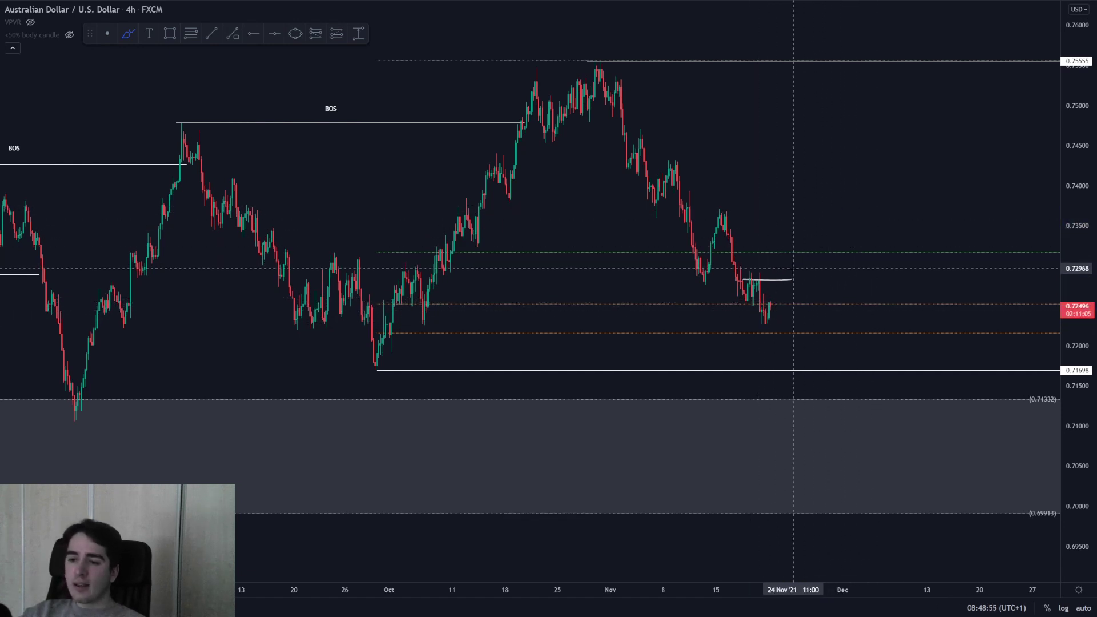
# Step: Brush a small supply area at about 0.727 to 0.729 with a rejection path down to about 0.723, and undo the strokes
pyautogui.moveTo(757, 287)
pyautogui.mouseDown()
pyautogui.moveTo(774, 288)
pyautogui.moveTo(774, 276)
pyautogui.moveTo(789, 321)
pyautogui.mouseUp()
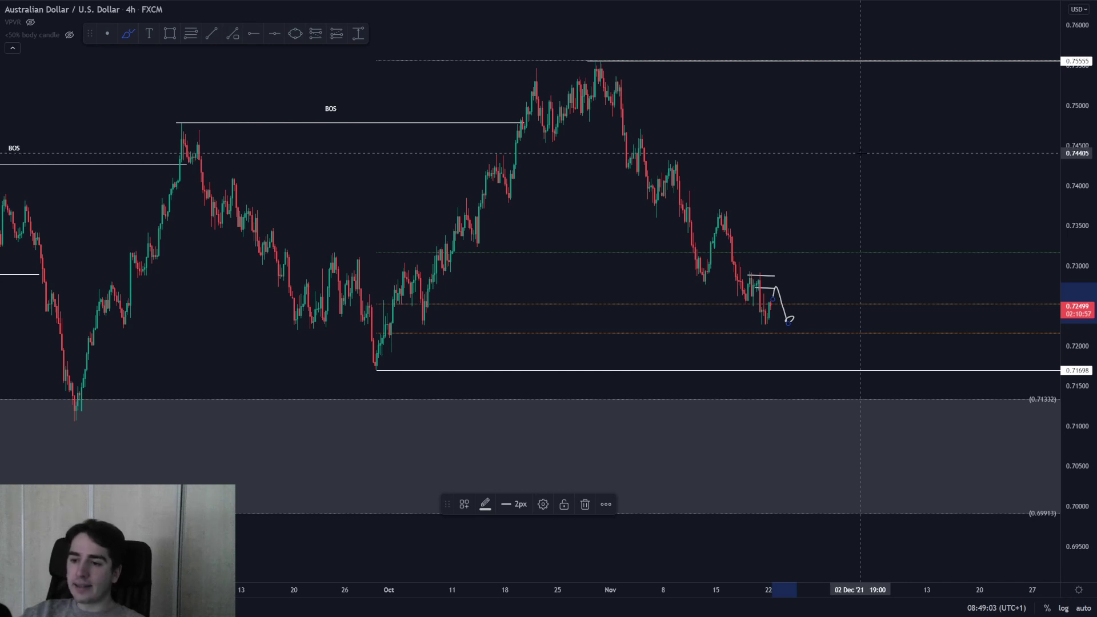
pyautogui.hotkey('ctrl', 'z')
pyautogui.hotkey('ctrl', 'z')
pyautogui.hotkey('ctrl', 'z')
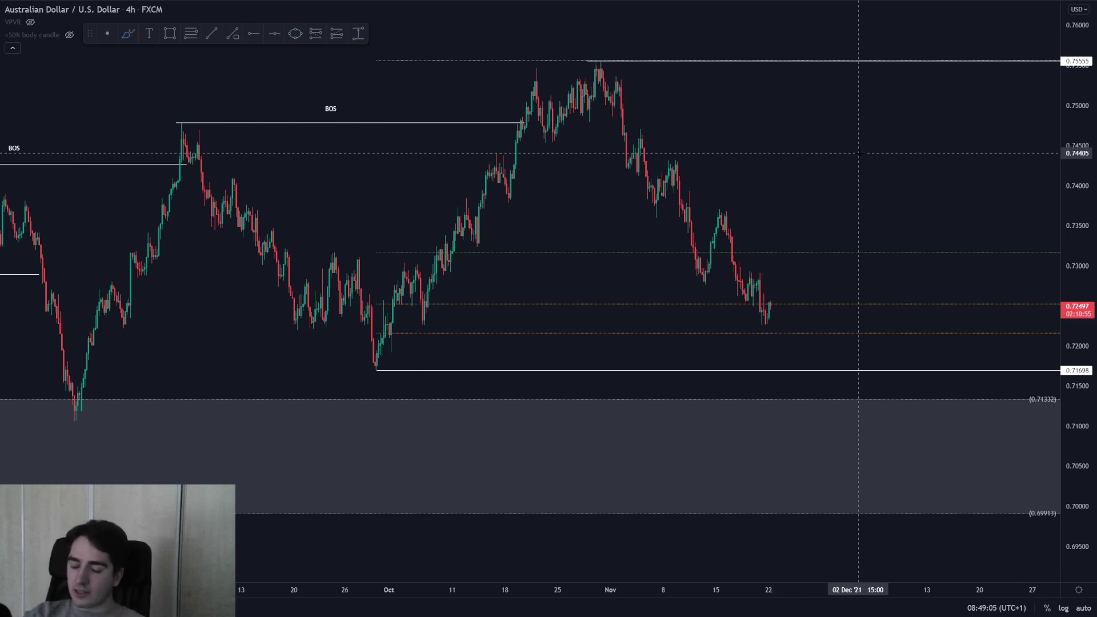
# Step: Load the EURUSD chart and switch it to the weekly timeframe
pyautogui.write('EURU')
pyautogui.press('Return')
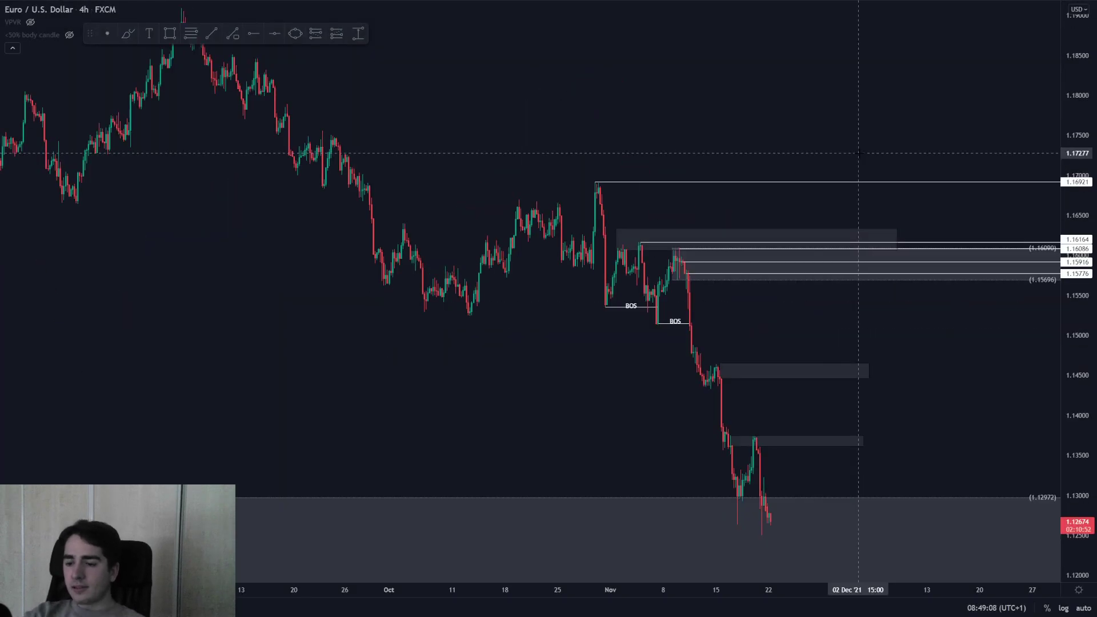
pyautogui.write('1w')
pyautogui.press('Return')
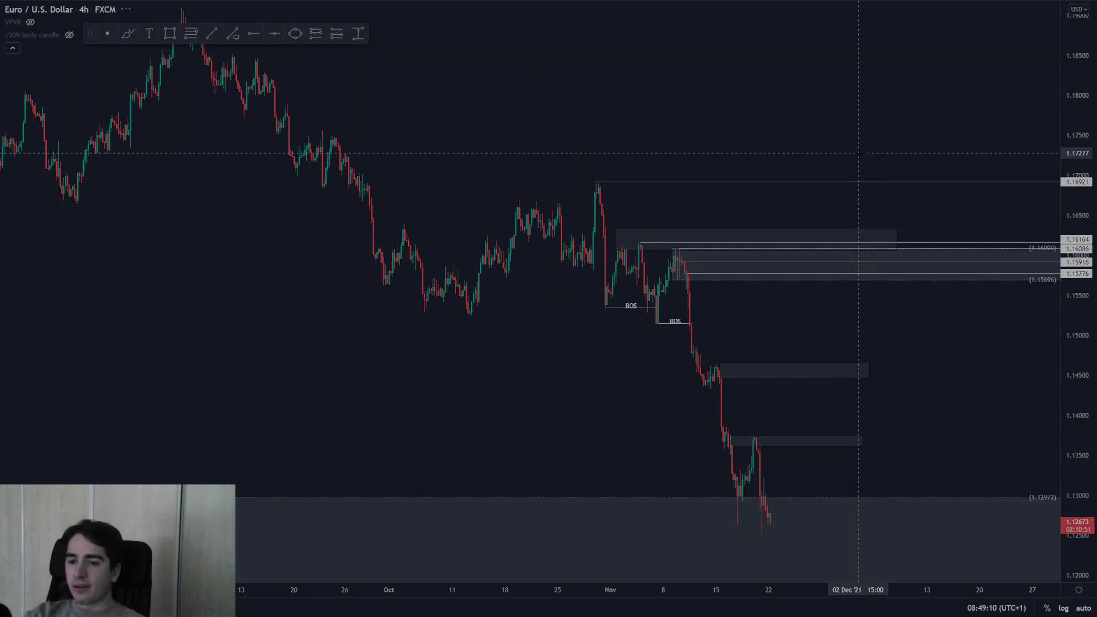
# Step: Review the weekly EURUSD zones and switch the chart to the 4-hour timeframe around the November decline
pyautogui.moveTo(1082, 229); pyautogui.dragTo(1049, 610)
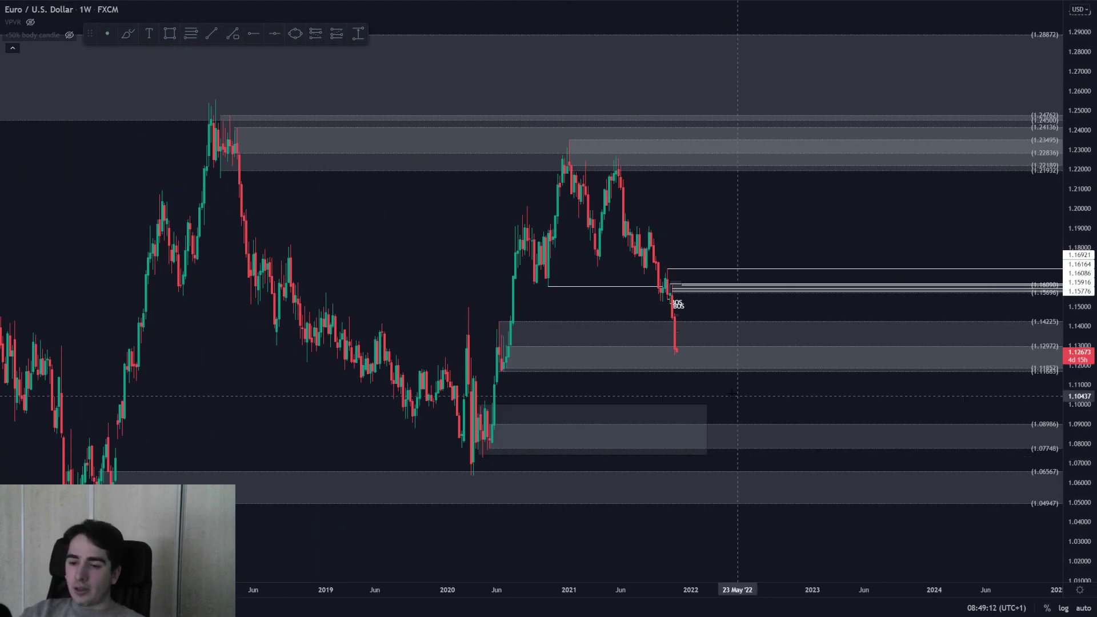
pyautogui.moveTo(737, 394); pyautogui.dragTo(883, 365)
pyautogui.scroll(3, 882, 365)
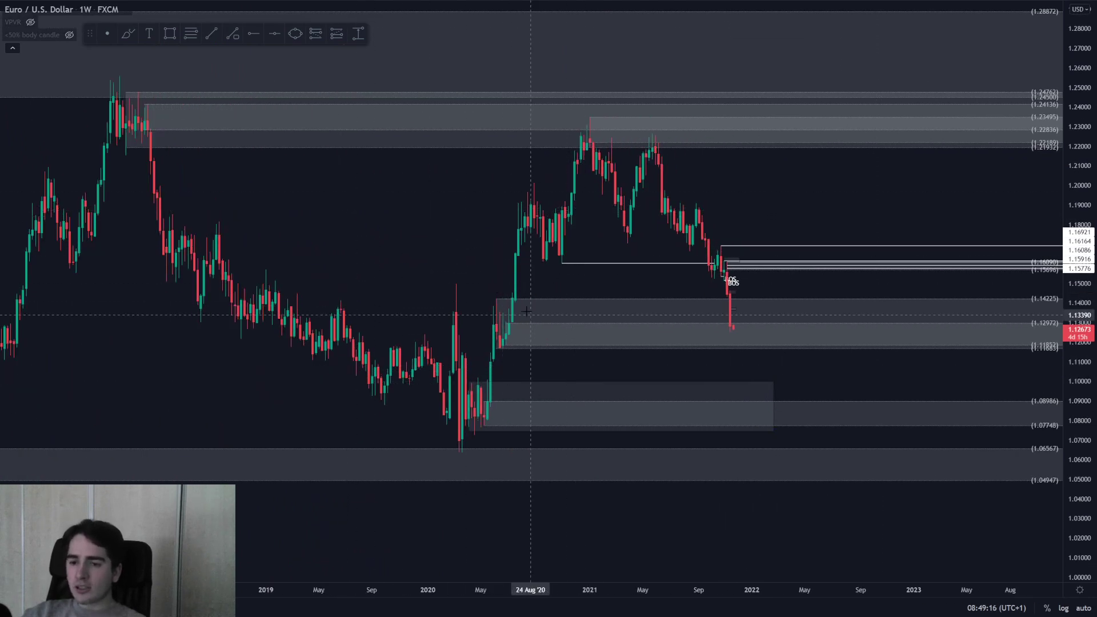
pyautogui.write('4h')
pyautogui.press('Return')
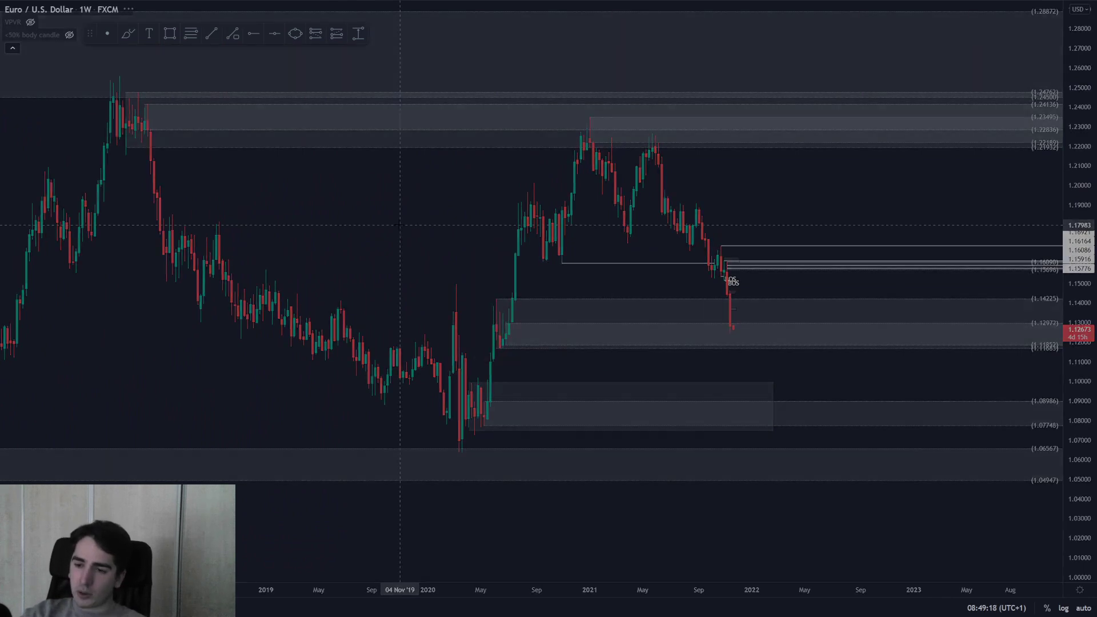
pyautogui.doubleClick(1088, 543)
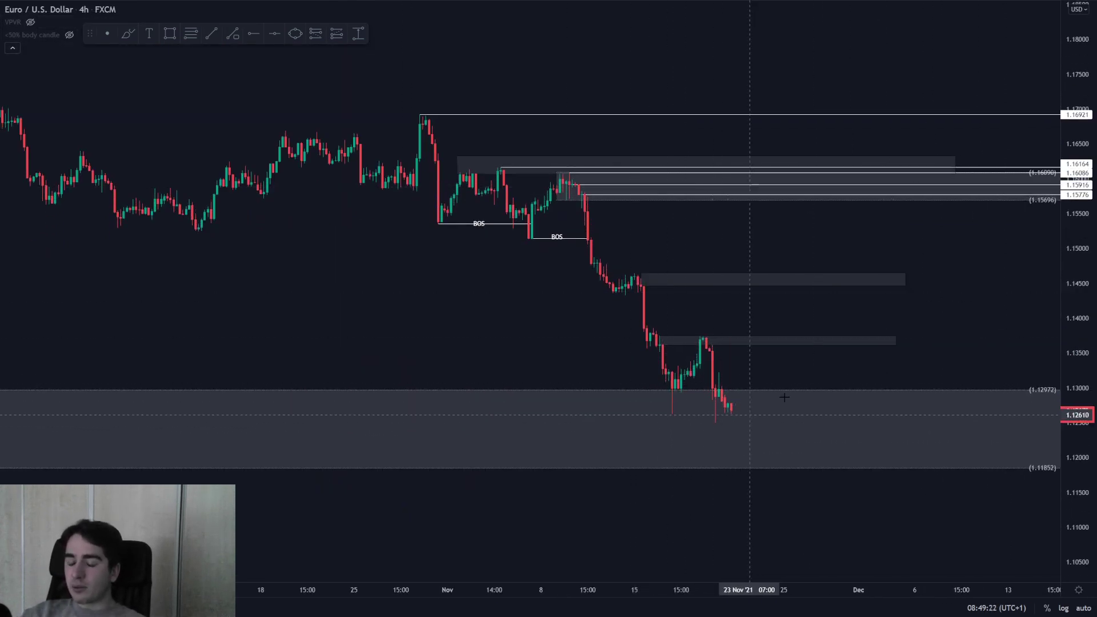
pyautogui.moveTo(986, 333); pyautogui.dragTo(967, 231)
pyautogui.scroll(-1, 965, 230)
pyautogui.scroll(-3, 882, 228)
pyautogui.moveTo(881, 228); pyautogui.dragTo(784, 286)
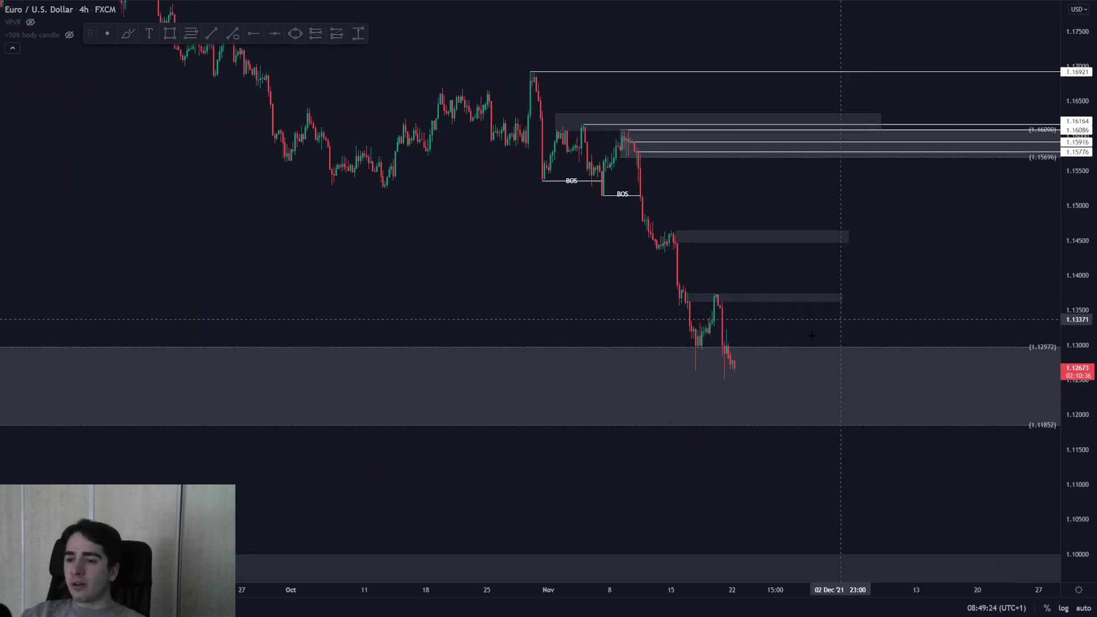
# Step: Brush falling lines below and above recent price, plus a projected path dipping and rising to about 1.156
pyautogui.click(125, 34)
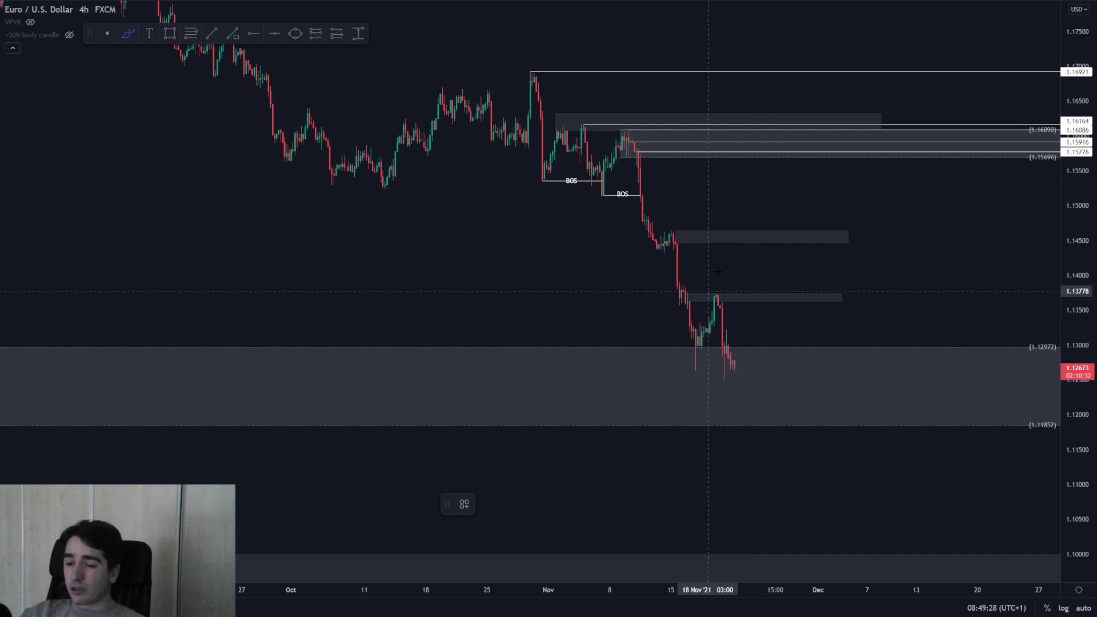
pyautogui.moveTo(675, 361); pyautogui.dragTo(761, 388)
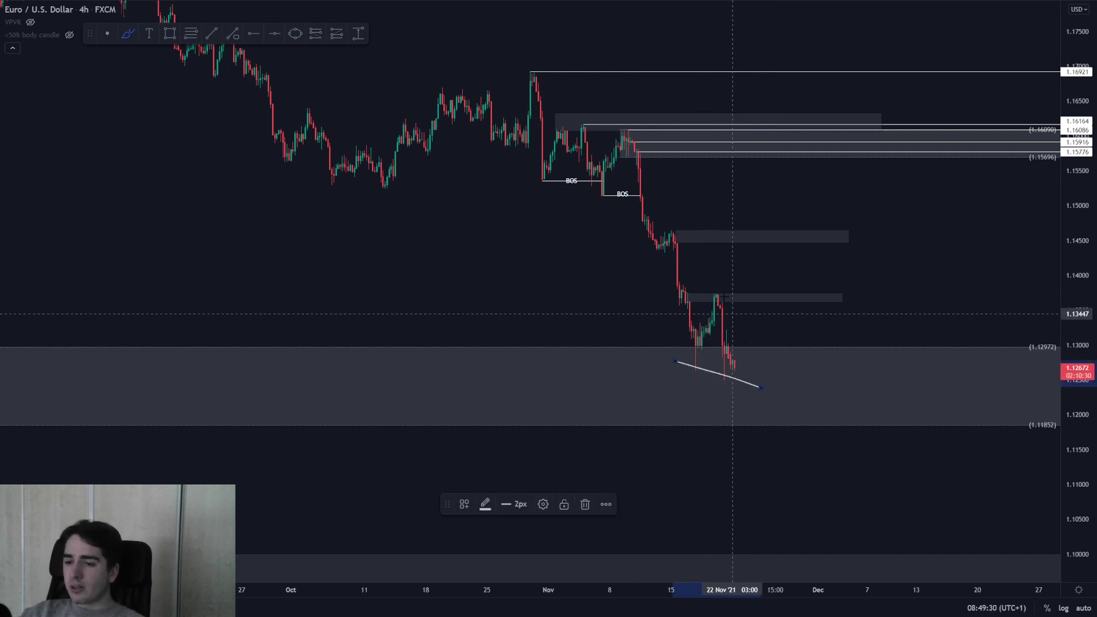
pyautogui.moveTo(714, 281); pyautogui.dragTo(858, 352)
pyautogui.moveTo(738, 362)
pyautogui.mouseDown()
pyautogui.moveTo(788, 360)
pyautogui.moveTo(819, 338)
pyautogui.moveTo(900, 165)
pyautogui.mouseUp()
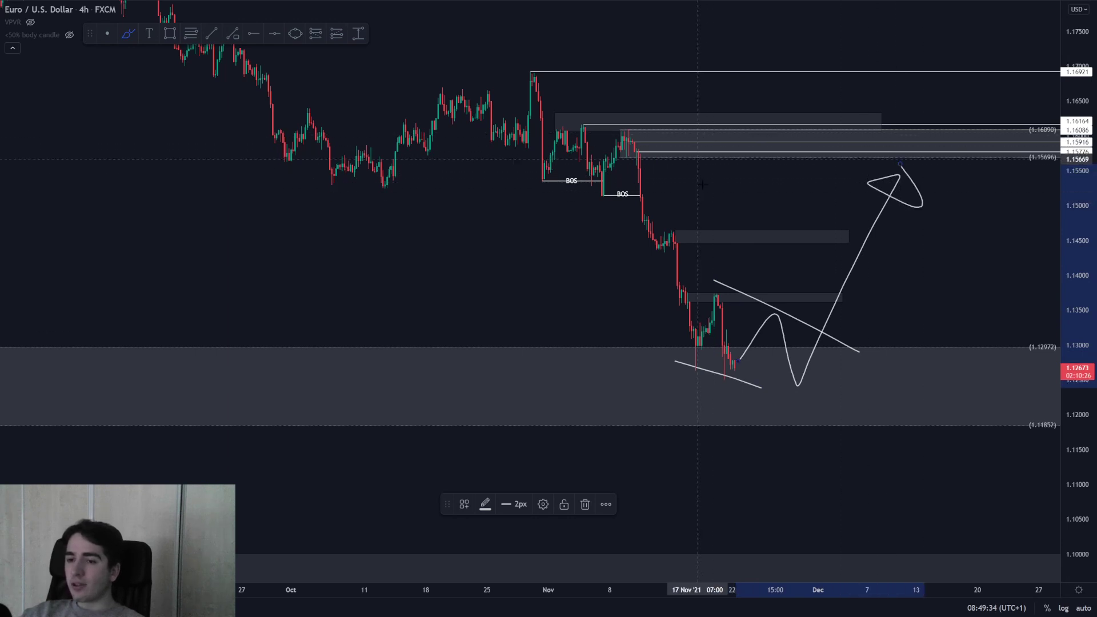
# Step: Undo the brushed falling lines and the projected bullish path
pyautogui.hotkey('ctrl', 'z')
pyautogui.hotkey('ctrl', 'z')
pyautogui.hotkey('ctrl', 'z')
pyautogui.hotkey('ctrl', 'z')
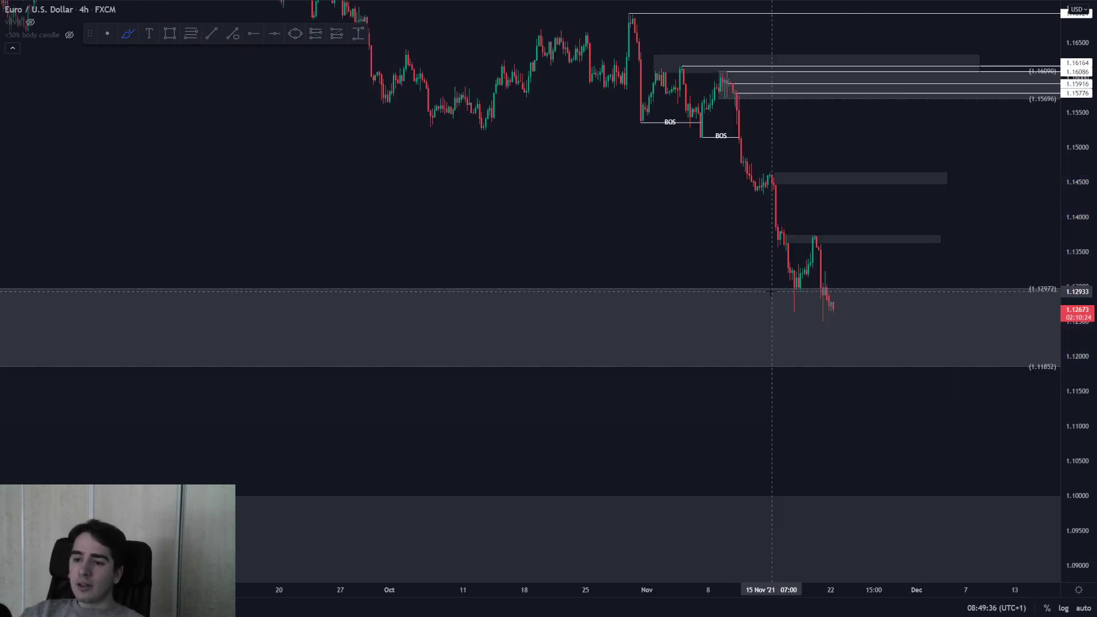
# Step: Brush the number 1 on the supply zone near 1.136 and 2 on the zone near 1.145
pyautogui.moveTo(851, 235); pyautogui.dragTo(851, 244)
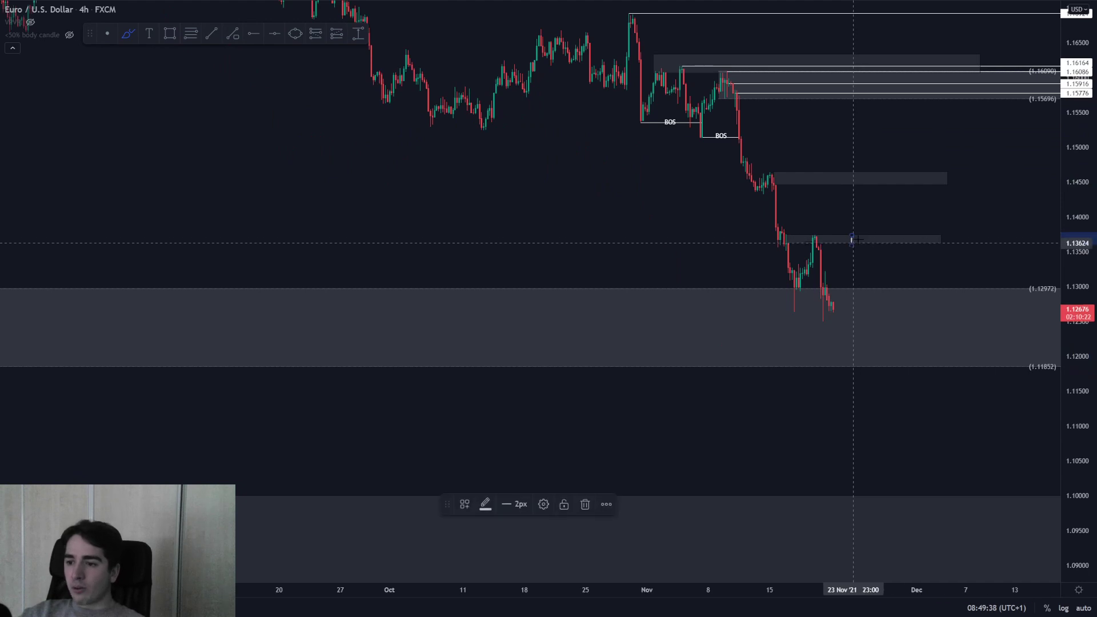
pyautogui.moveTo(854, 171)
pyautogui.mouseDown()
pyautogui.moveTo(851, 182)
pyautogui.moveTo(866, 184)
pyautogui.mouseUp()
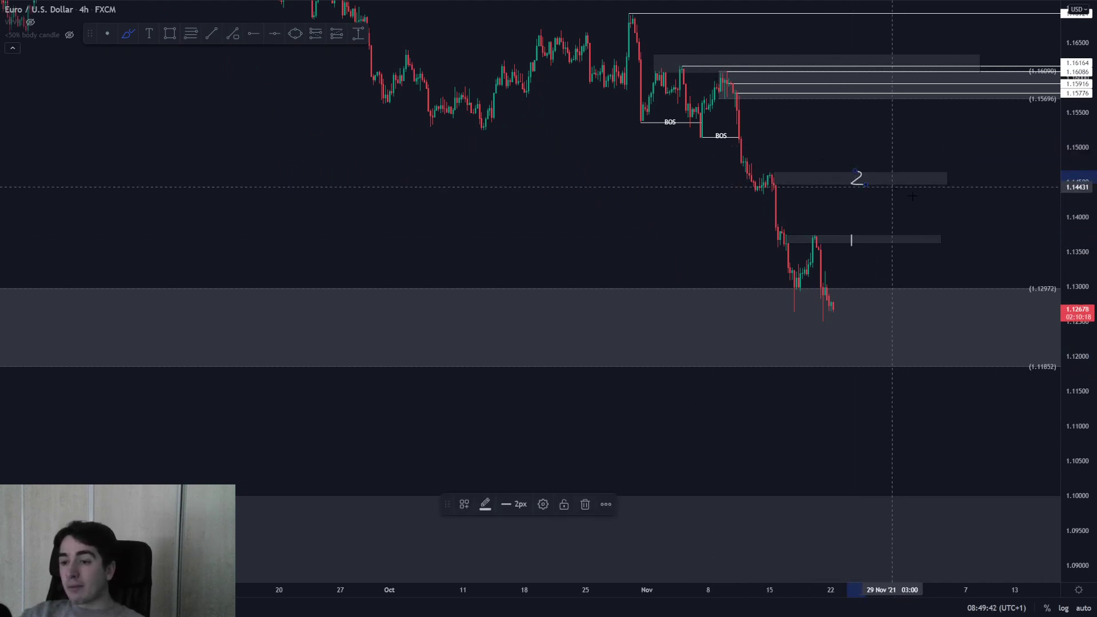
# Step: Circle the swing high near 1.169 and the mid-November low, brush a stroke near zone 2, and undo these strokes
pyautogui.scroll(-3, 828, 114)
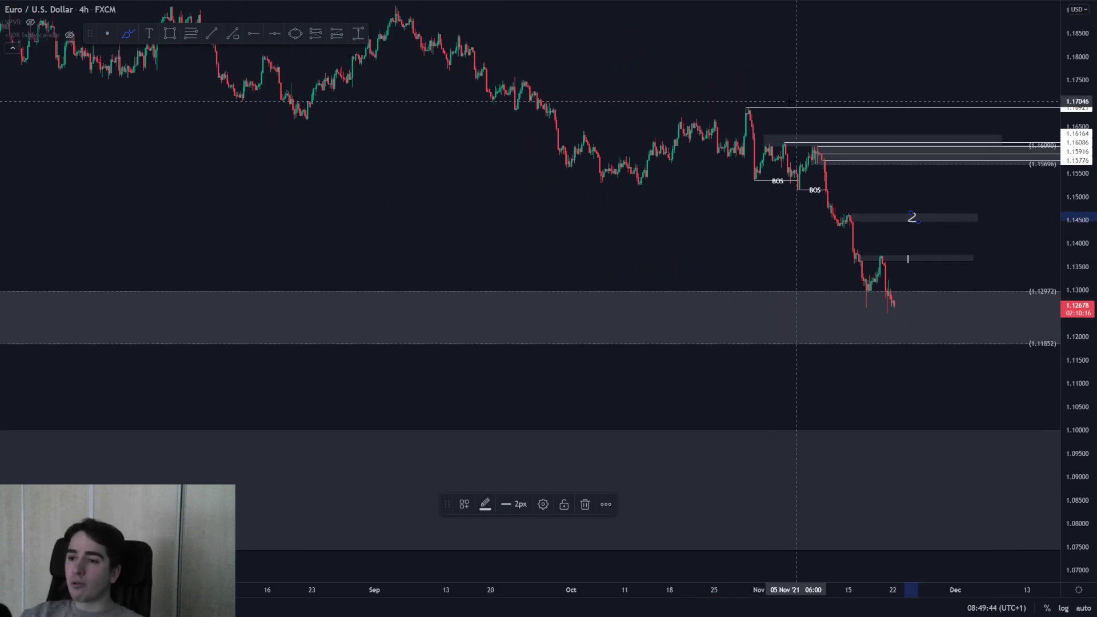
pyautogui.moveTo(762, 99); pyautogui.dragTo(763, 100)
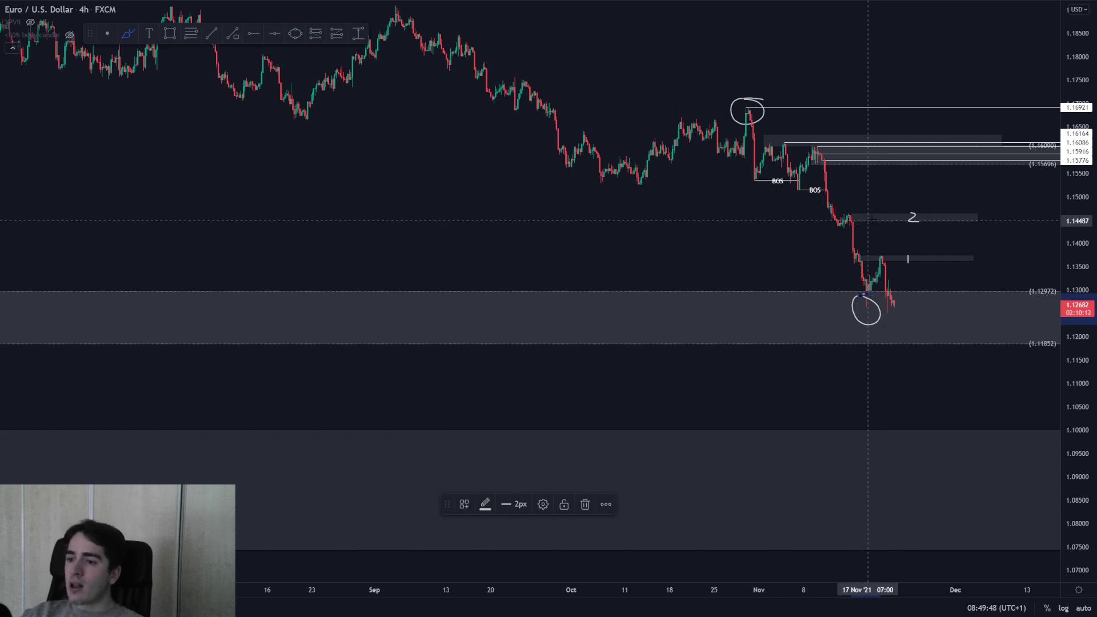
pyautogui.moveTo(805, 215); pyautogui.dragTo(918, 213)
pyautogui.hotkey('ctrl', 'z')
pyautogui.hotkey('ctrl', 'z')
pyautogui.hotkey('ctrl', 'z')
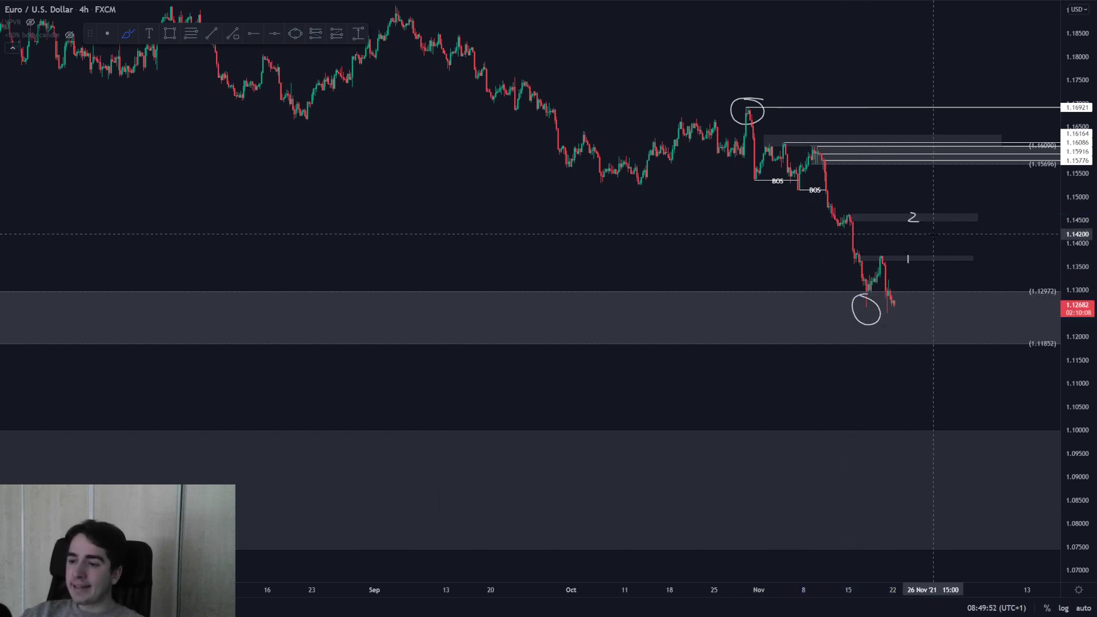
# Step: Switch the EURUSD chart to the daily timeframe and examine price against the demand zones below 1.13
pyautogui.moveTo(1069, 399); pyautogui.dragTo(1070, 360)
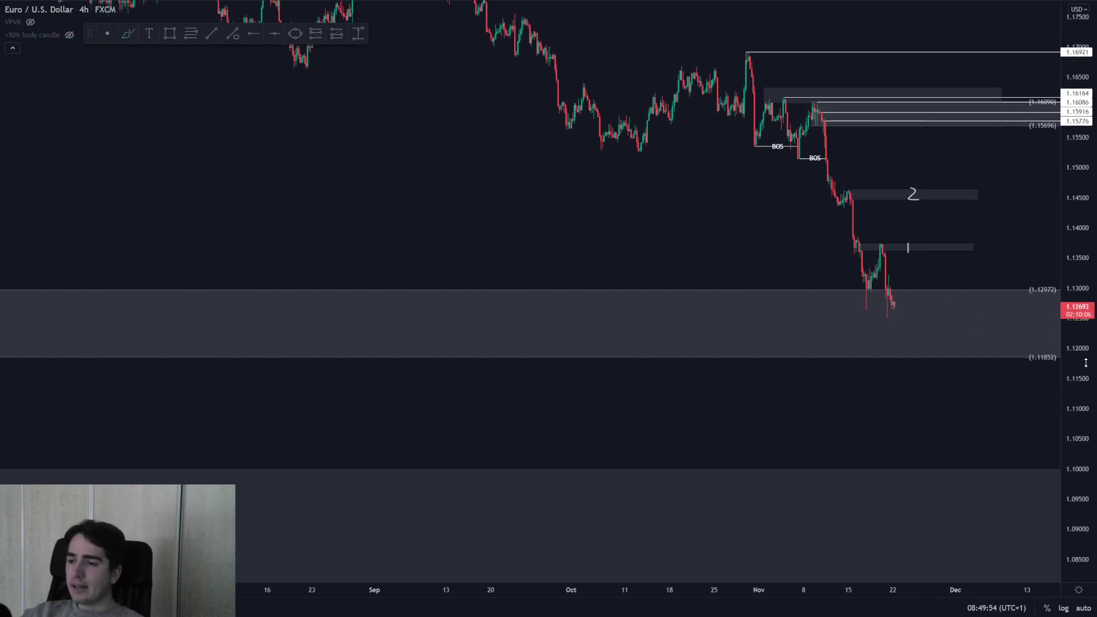
pyautogui.write('4h')
pyautogui.press('Return')
pyautogui.write('1')
pyautogui.press('Escape')
pyautogui.write('1d')
pyautogui.press('Return')
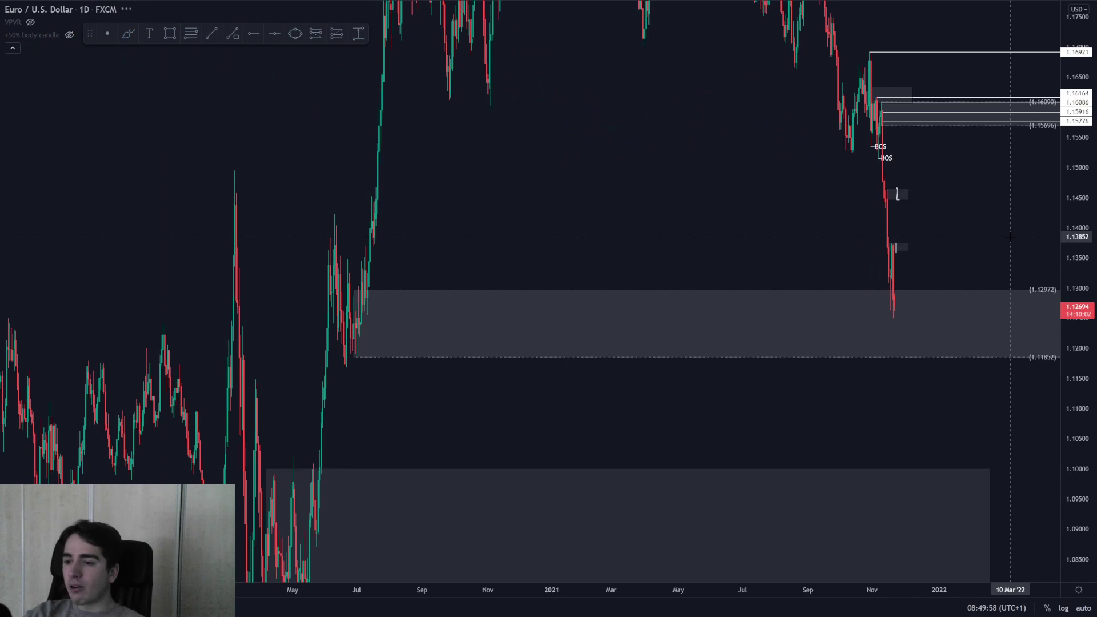
pyautogui.scroll(-3, 972, 257)
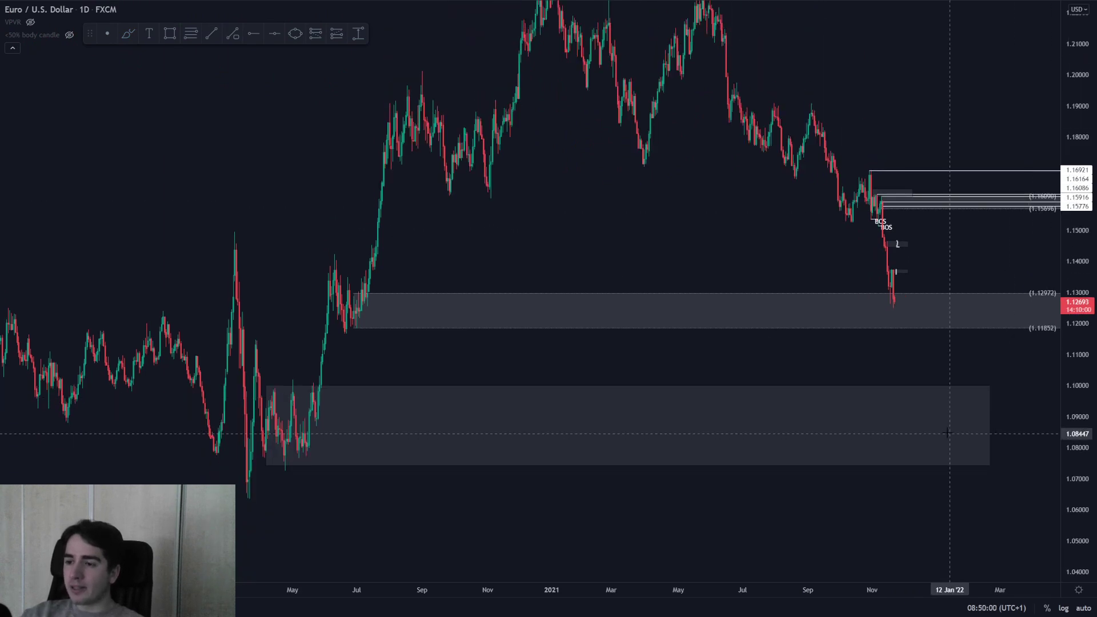
pyautogui.moveTo(456, 265); pyautogui.dragTo(453, 269)
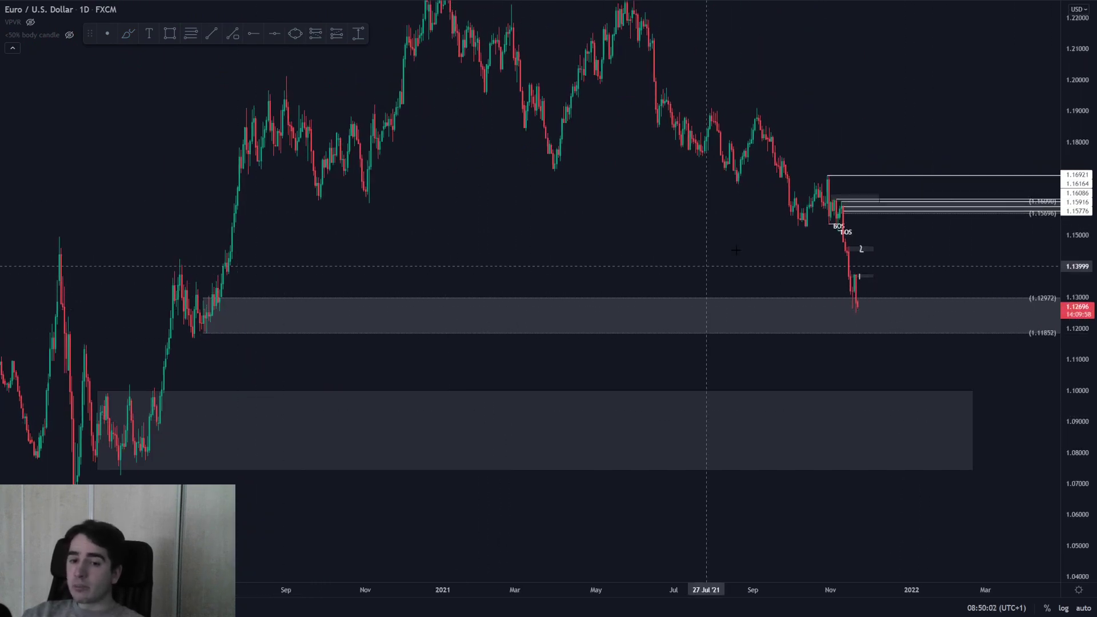
pyautogui.scroll(-2, 434, 434)
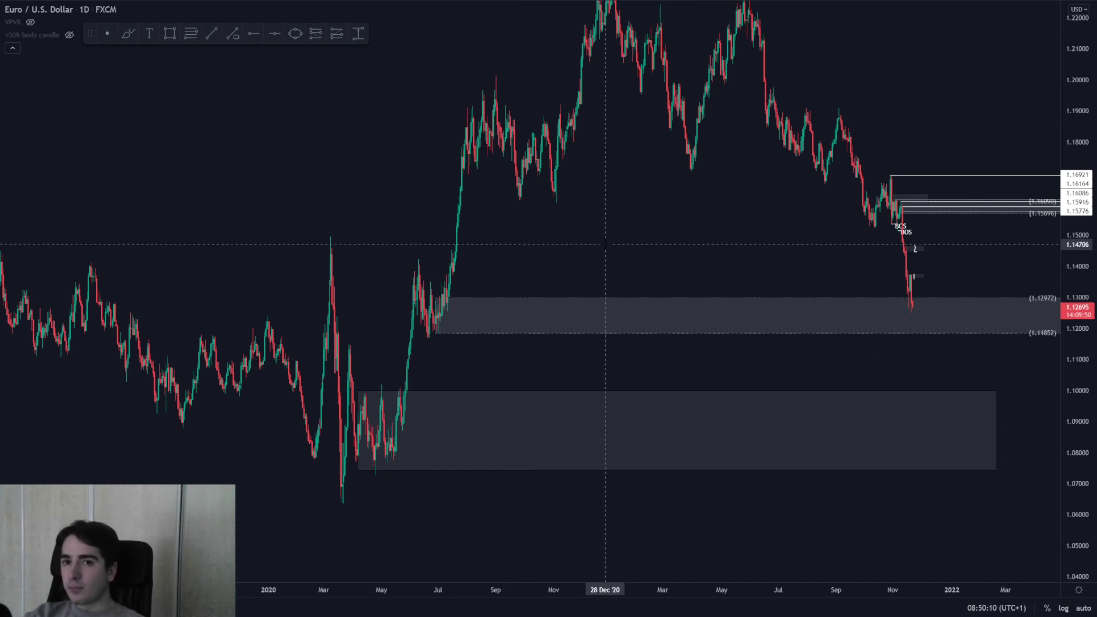
# Step: Load the GBPUSD chart on the 4-hour timeframe, framed around the supply zones and the BOS line
pyautogui.write('gbpusd')
pyautogui.press('Return')
pyautogui.write('4h')
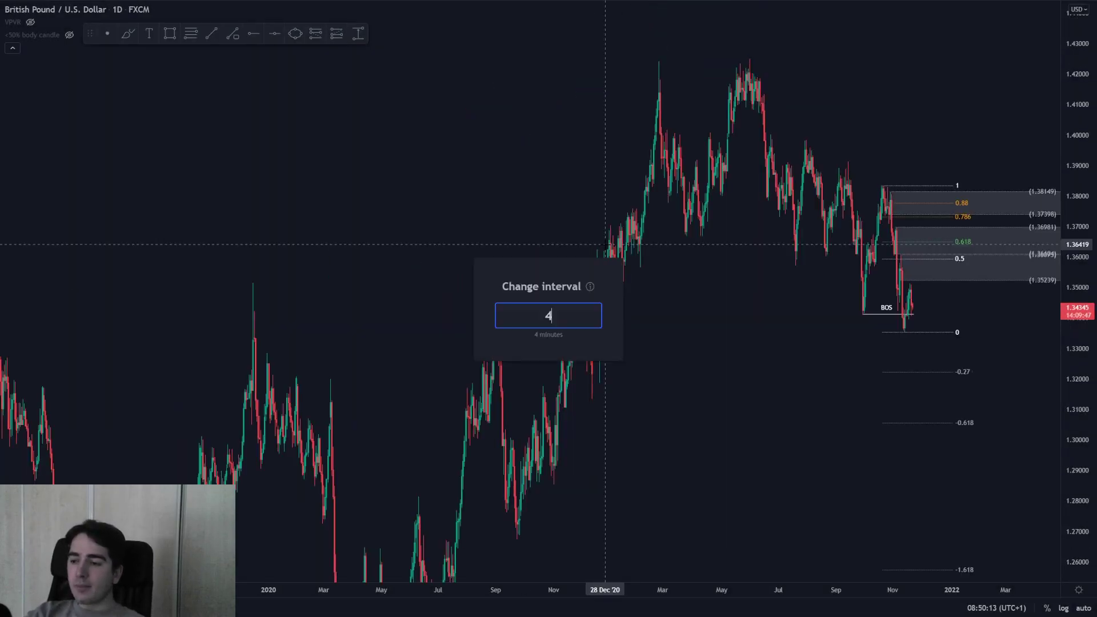
pyautogui.press('Return')
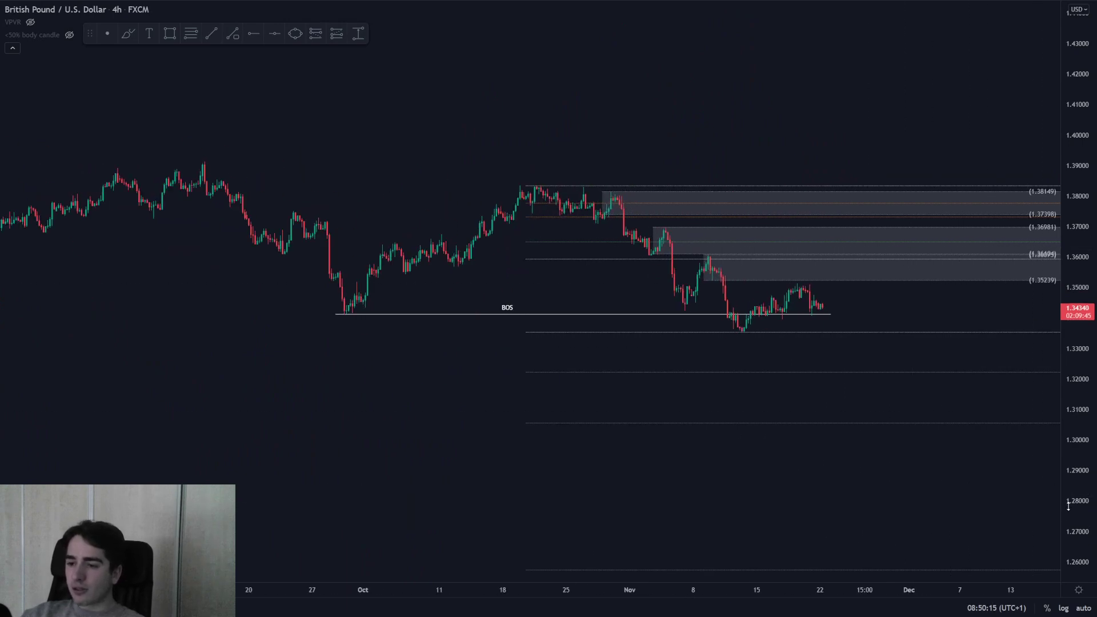
pyautogui.moveTo(1069, 506); pyautogui.dragTo(1068, 150)
pyautogui.scroll(2, 982, 246)
pyautogui.moveTo(885, 302); pyautogui.dragTo(912, 358)
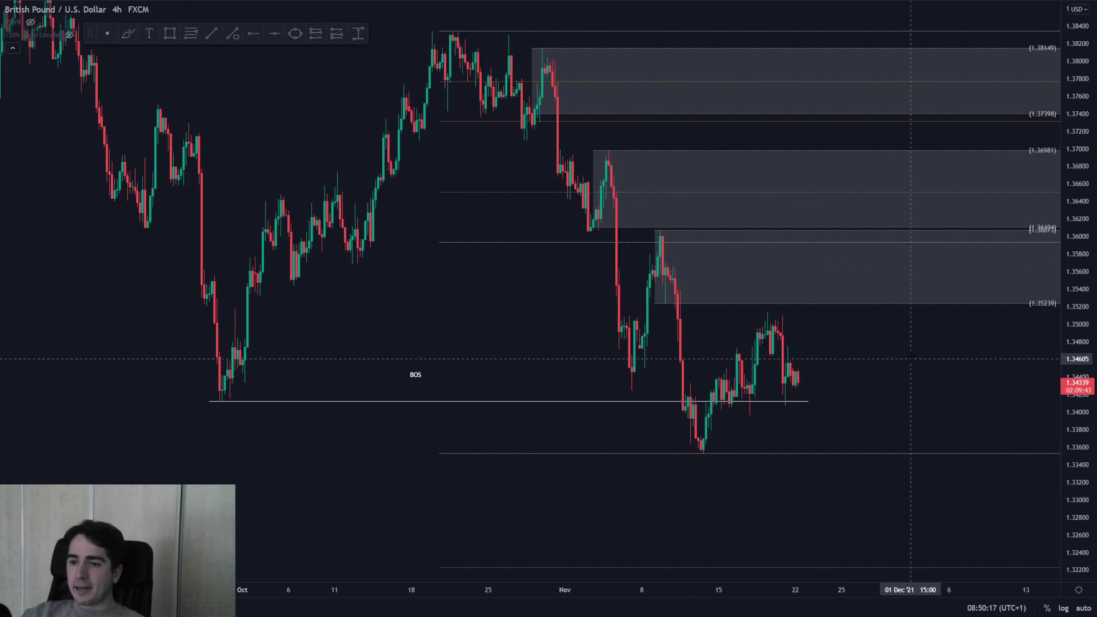
pyautogui.moveTo(1075, 344); pyautogui.dragTo(1075, 412)
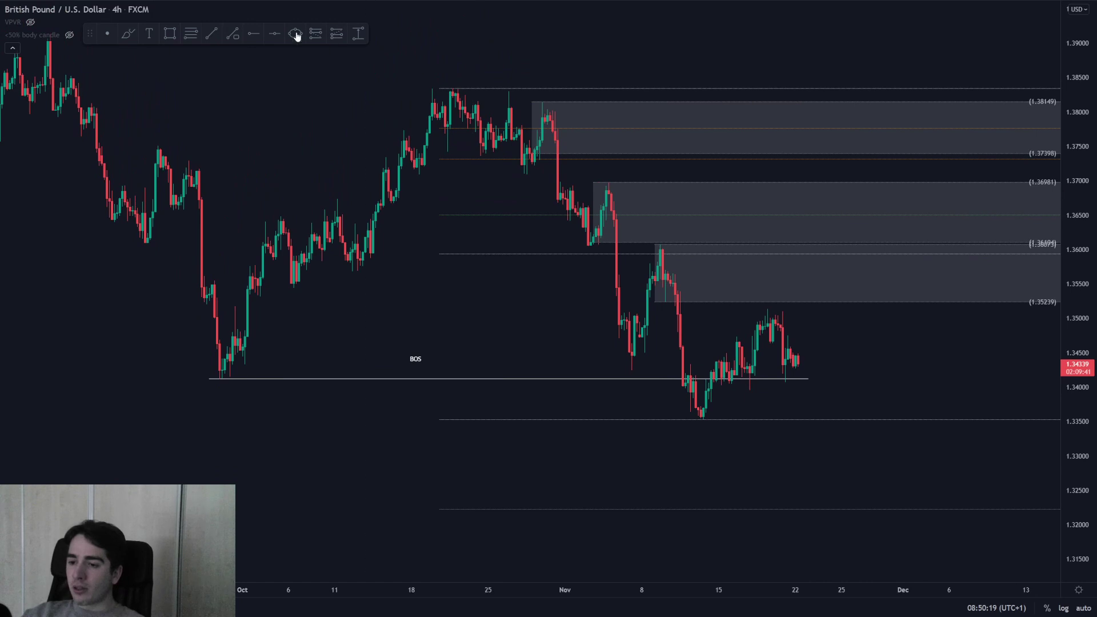
# Step: Brush a path rising from current price into the lowest supply zone and number the three zones 1 to 3 from the highest down
pyautogui.click(128, 35)
pyautogui.moveTo(799, 355); pyautogui.dragTo(823, 264)
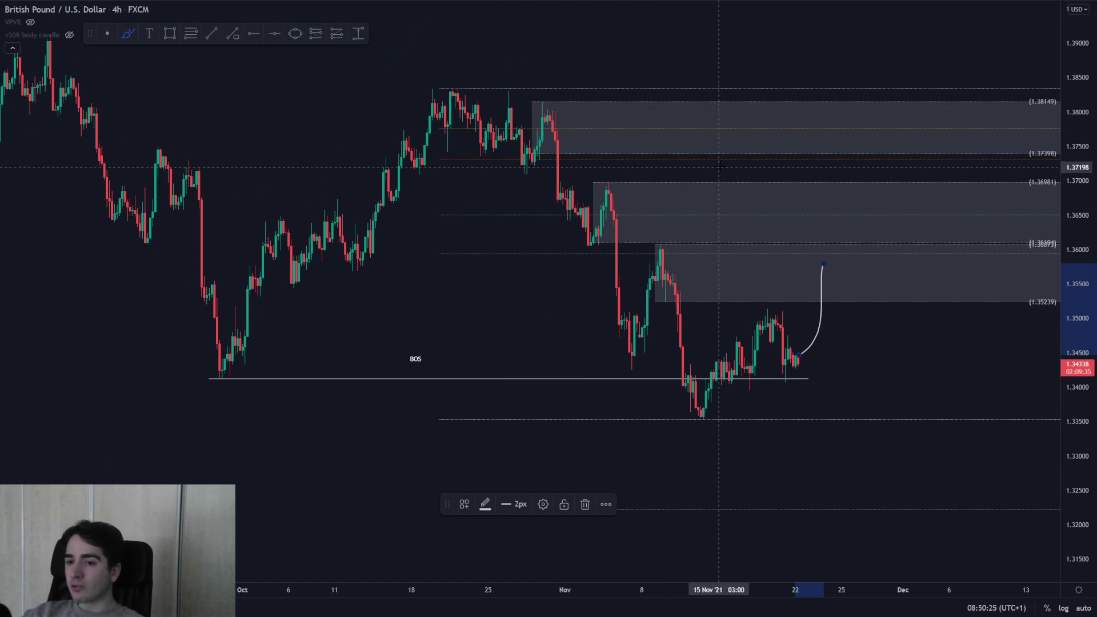
pyautogui.moveTo(687, 119); pyautogui.dragTo(685, 138)
pyautogui.moveTo(692, 193); pyautogui.dragTo(734, 230)
pyautogui.moveTo(747, 272)
pyautogui.mouseDown()
pyautogui.moveTo(737, 283)
pyautogui.moveTo(723, 256)
pyautogui.mouseUp()
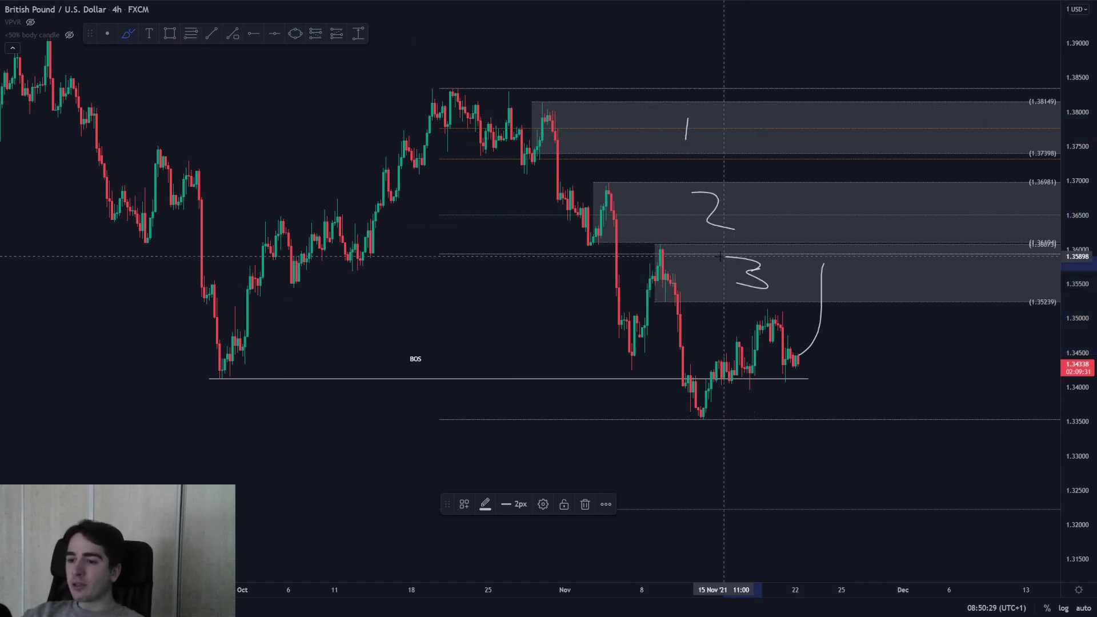
# Step: Undo the zone numbers and the rising path brushed on the GBPUSD chart
pyautogui.hotkey('ctrl', 'z')
pyautogui.hotkey('ctrl', 'z')
pyautogui.hotkey('ctrl', 'z')
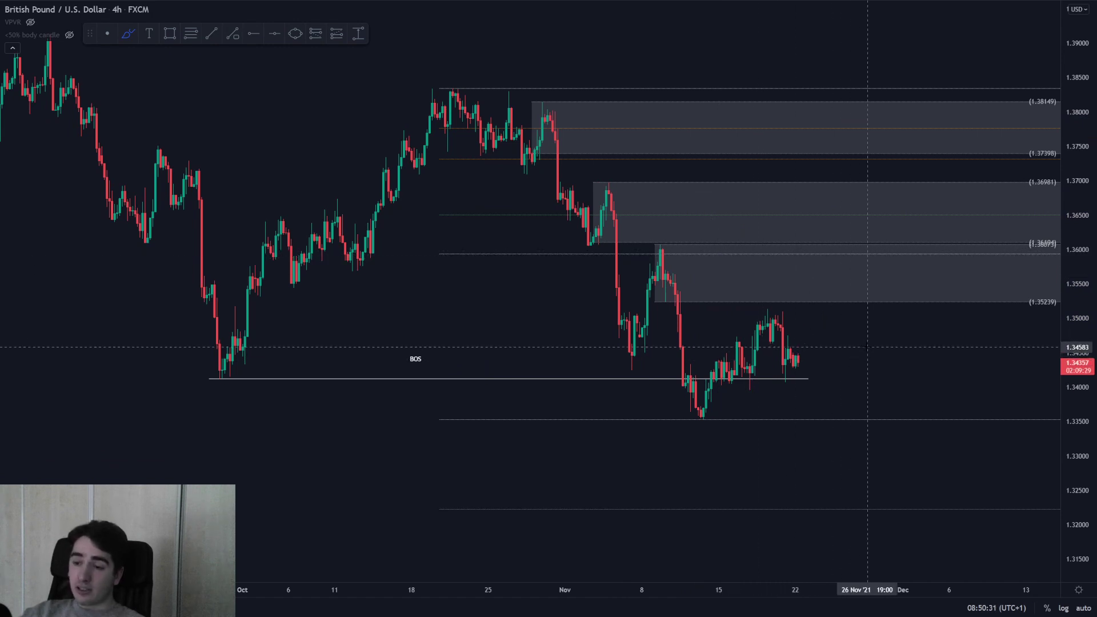
# Step: Switch the GBPUSD chart to the daily timeframe and view the retracement levels and supply zones
pyautogui.write('4')
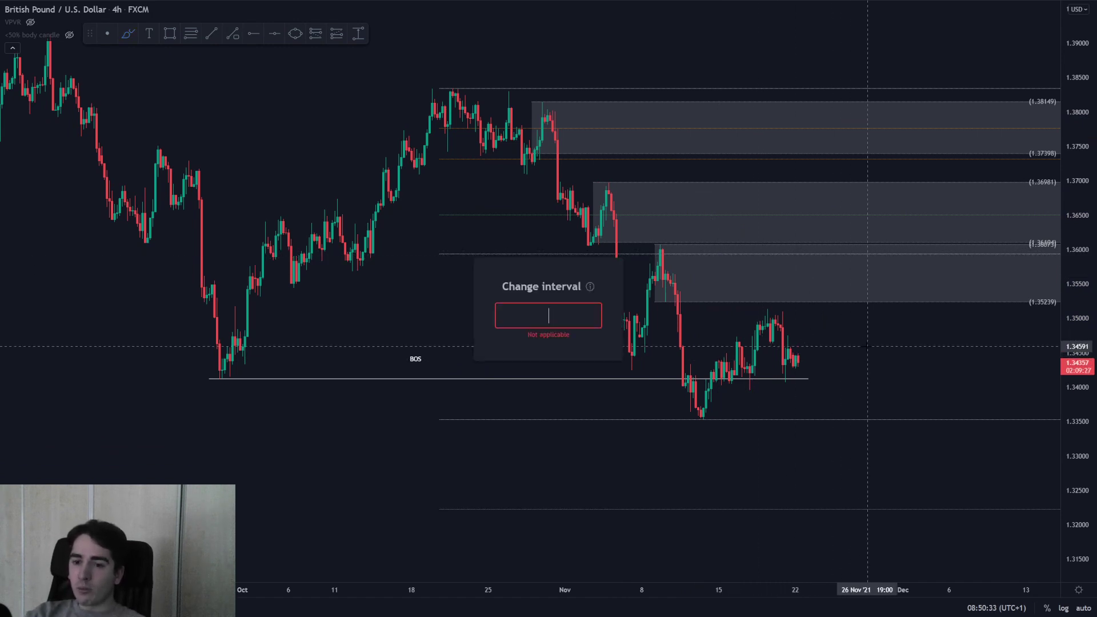
pyautogui.write('D')
pyautogui.press('Return')
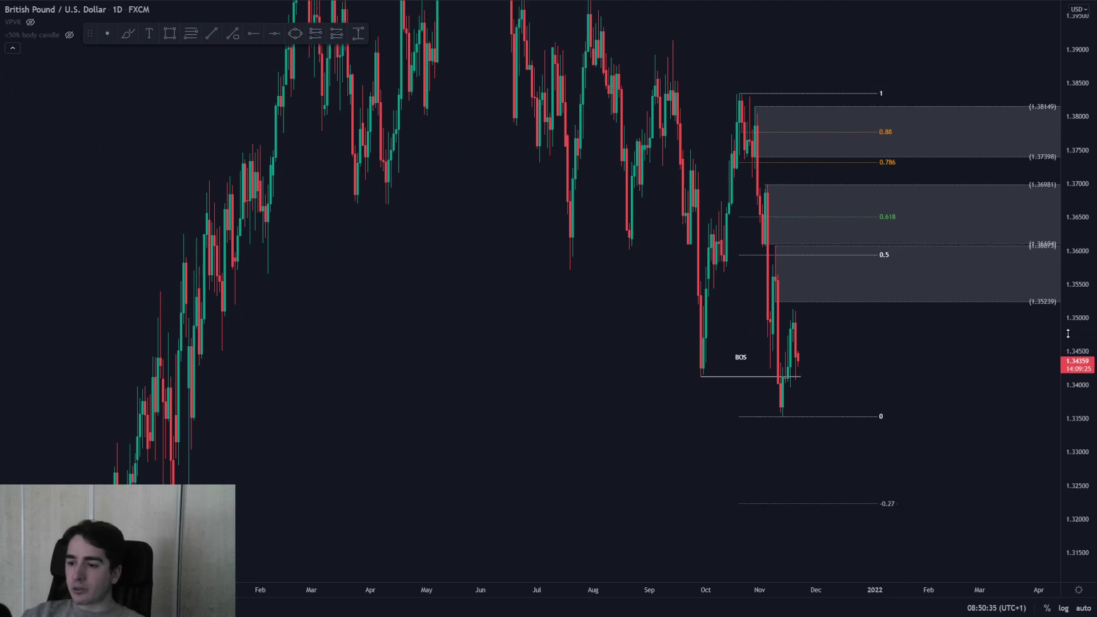
pyautogui.moveTo(1068, 334); pyautogui.dragTo(1068, 436)
pyautogui.moveTo(991, 432); pyautogui.dragTo(1029, 333)
# Step: Switch the GBPUSD chart to the weekly timeframe
pyautogui.write('1')
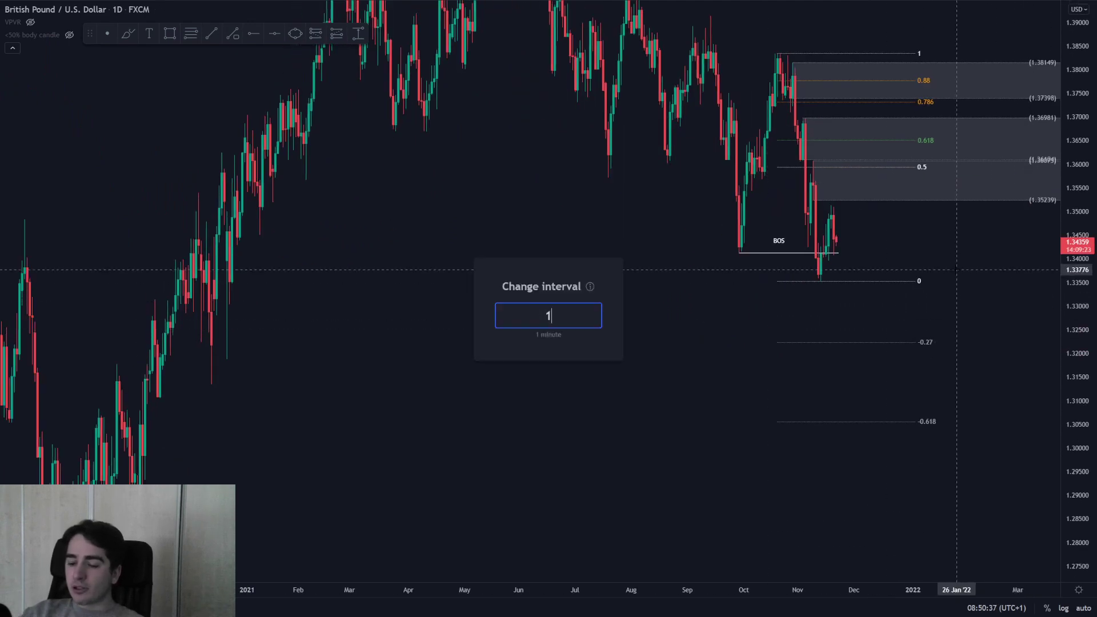
pyautogui.write('W')
pyautogui.press('Return')
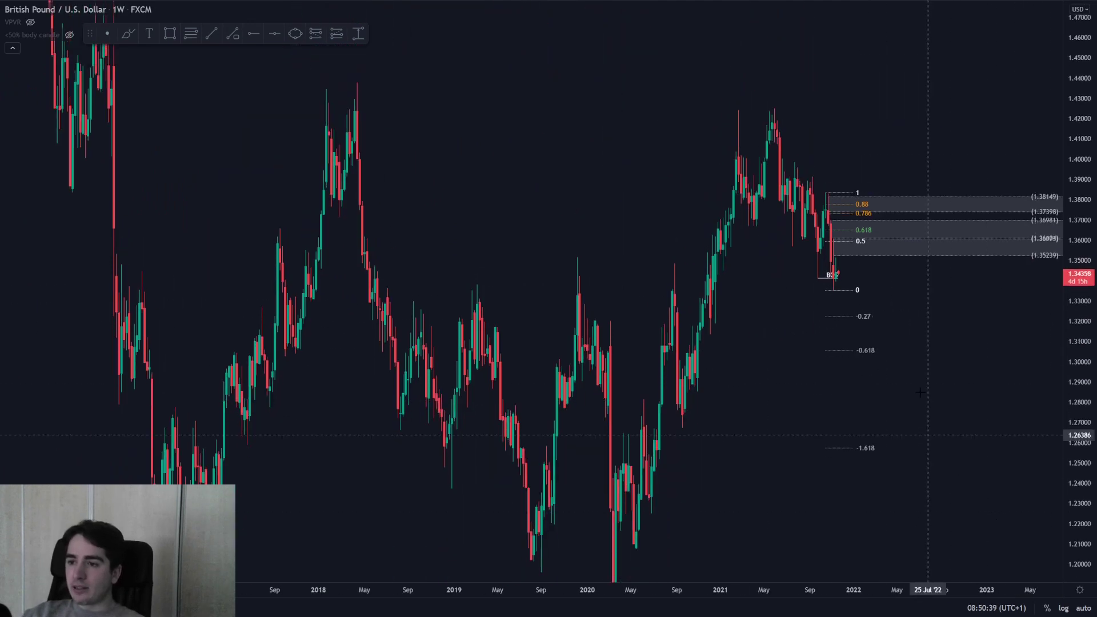
# Step: Return the GBPUSD chart to the 4-hour timeframe and examine current price between the BOS line and the supply zones
pyautogui.write('4H')
pyautogui.press('Return')
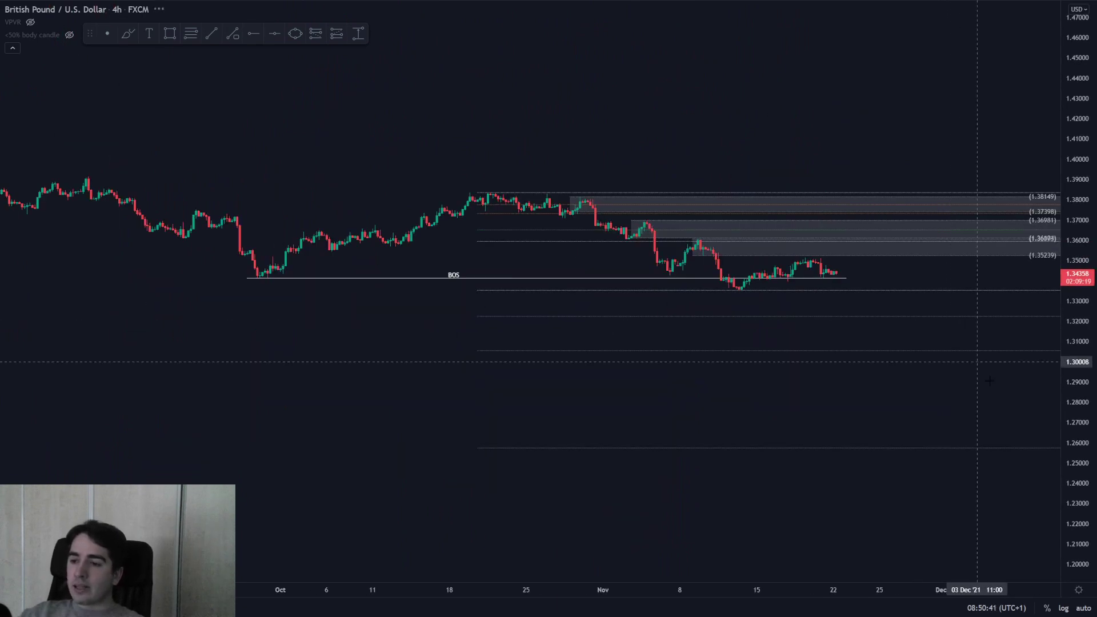
pyautogui.moveTo(1091, 527); pyautogui.dragTo(1087, 12)
pyautogui.scroll(2, 821, 181)
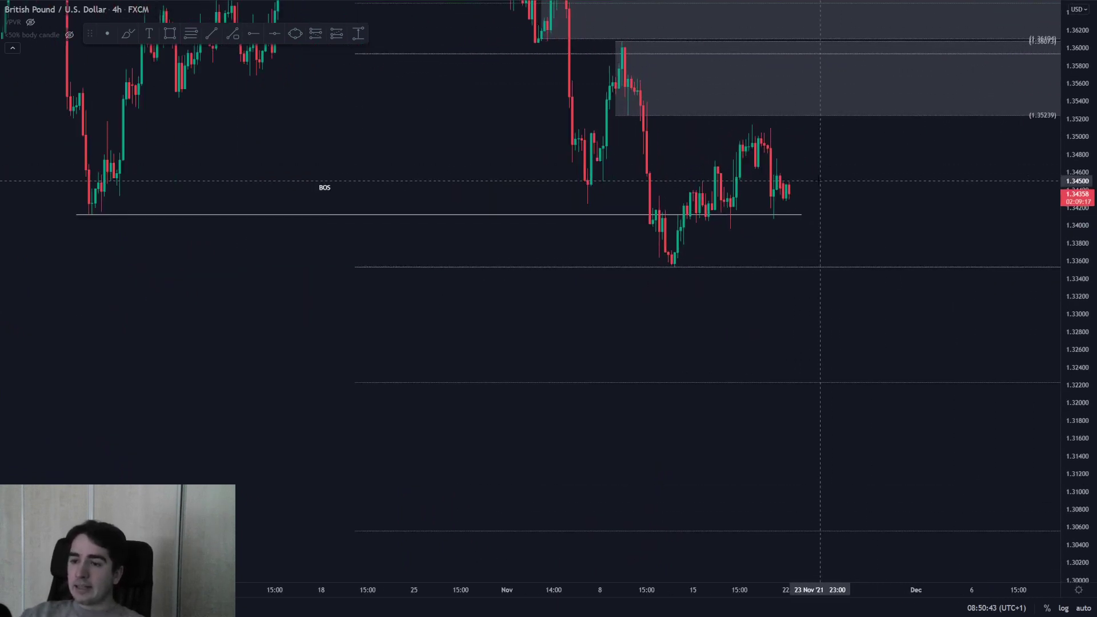
pyautogui.scroll(-1, 810, 166)
pyautogui.moveTo(886, 192); pyautogui.dragTo(892, 272)
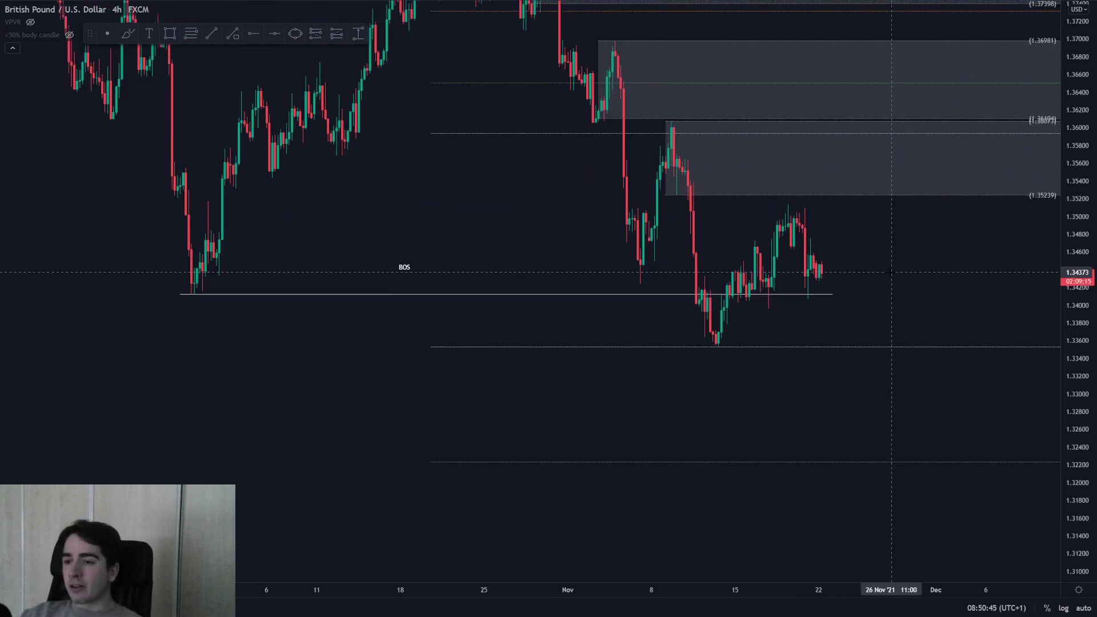
pyautogui.scroll(-5, 917, 331)
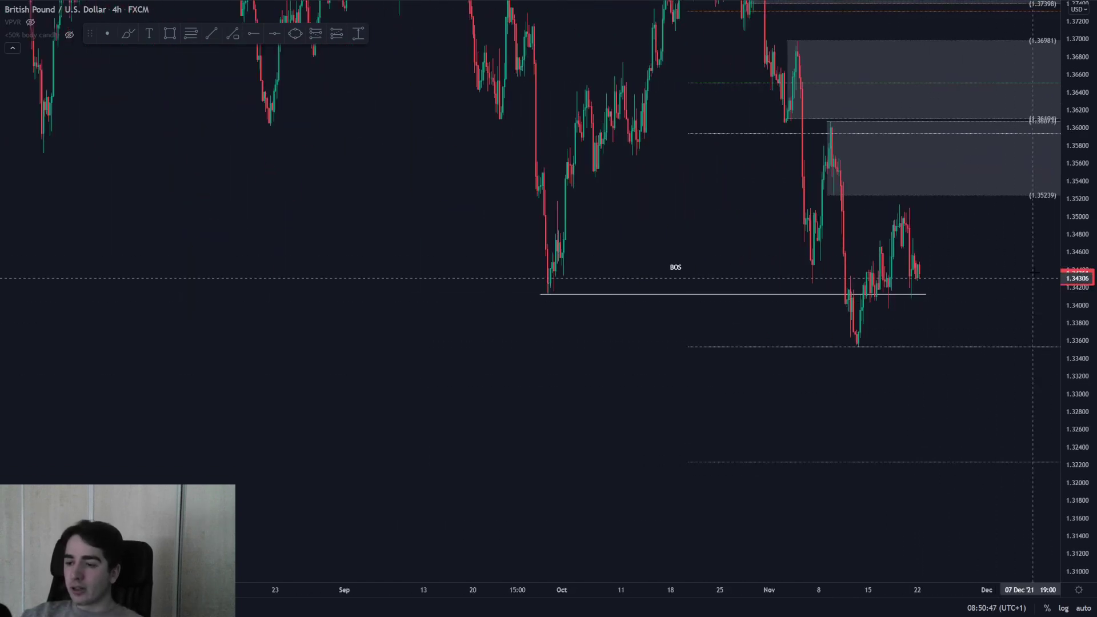
pyautogui.scroll(-4, 987, 368)
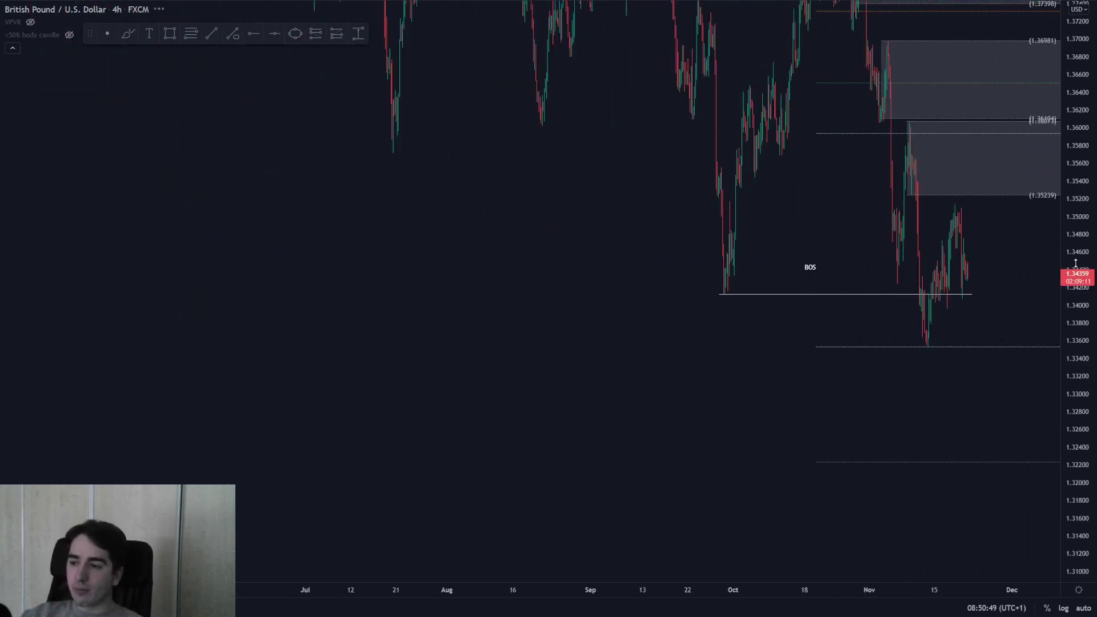
# Step: Brush a rising trendline from the mid-November low beneath the recent swing lows on the GBPUSD chart
pyautogui.moveTo(1074, 262); pyautogui.dragTo(1072, 389)
pyautogui.scroll(3, 960, 364)
pyautogui.moveTo(974, 304); pyautogui.dragTo(894, 340)
pyautogui.scroll(2, 895, 341)
pyautogui.click(128, 33)
pyautogui.moveTo(729, 388); pyautogui.dragTo(830, 308)
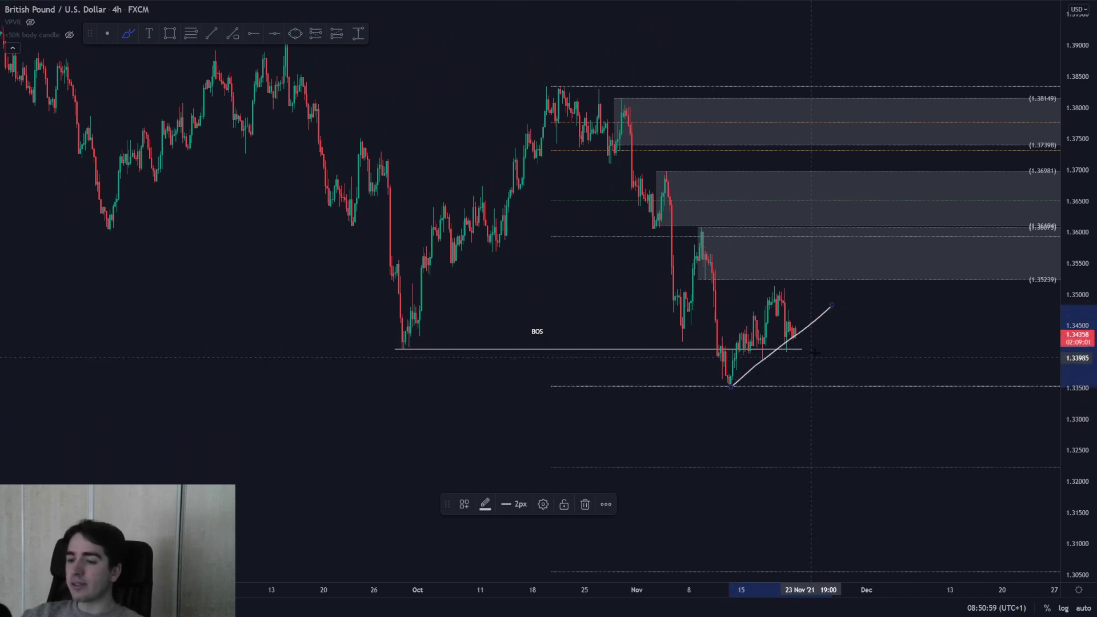
# Step: Sketch a drop to the mid-November low, replace it with a rise into the 1.35239 zone and a fall, and undo the sketches
pyautogui.moveTo(799, 324); pyautogui.dragTo(808, 376)
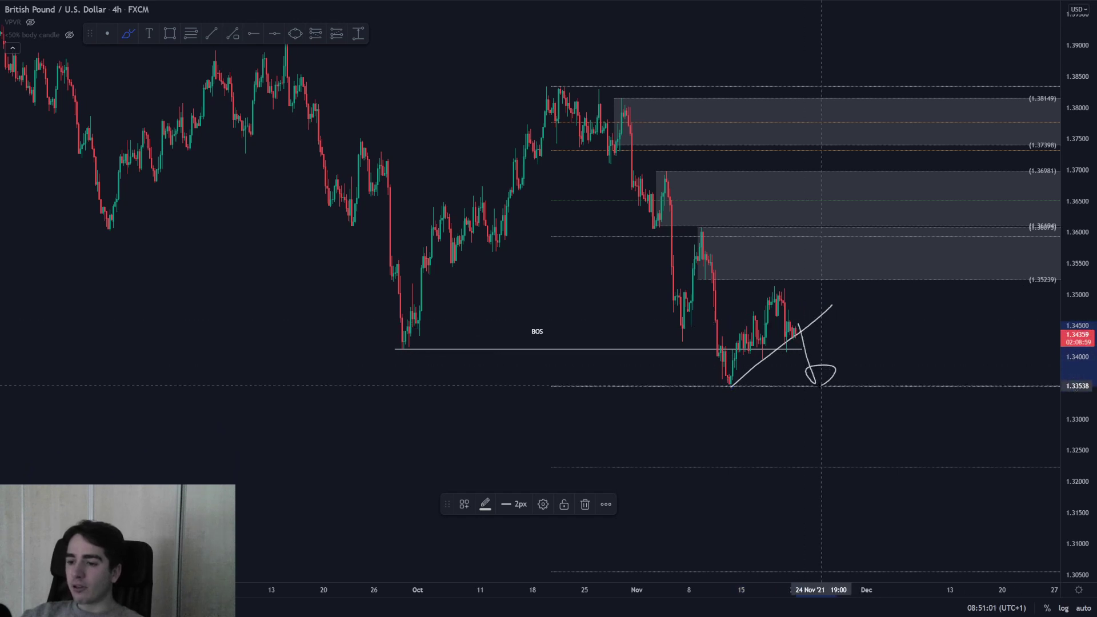
pyautogui.hotkey('ctrl', 'z')
pyautogui.moveTo(791, 329); pyautogui.dragTo(809, 262)
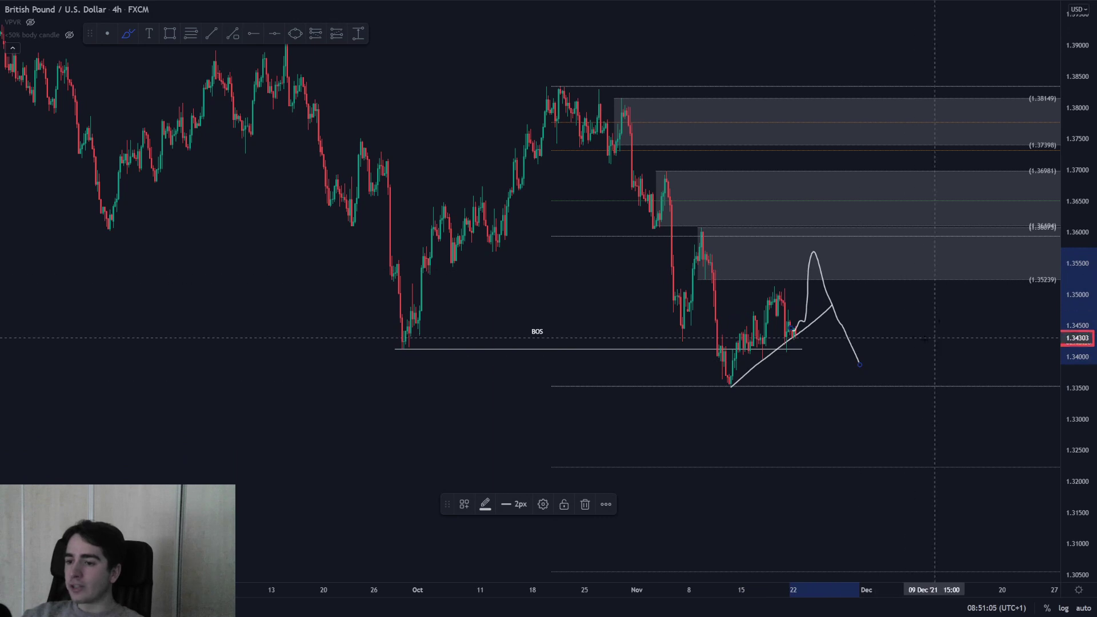
pyautogui.hotkey('ctrl', 'z')
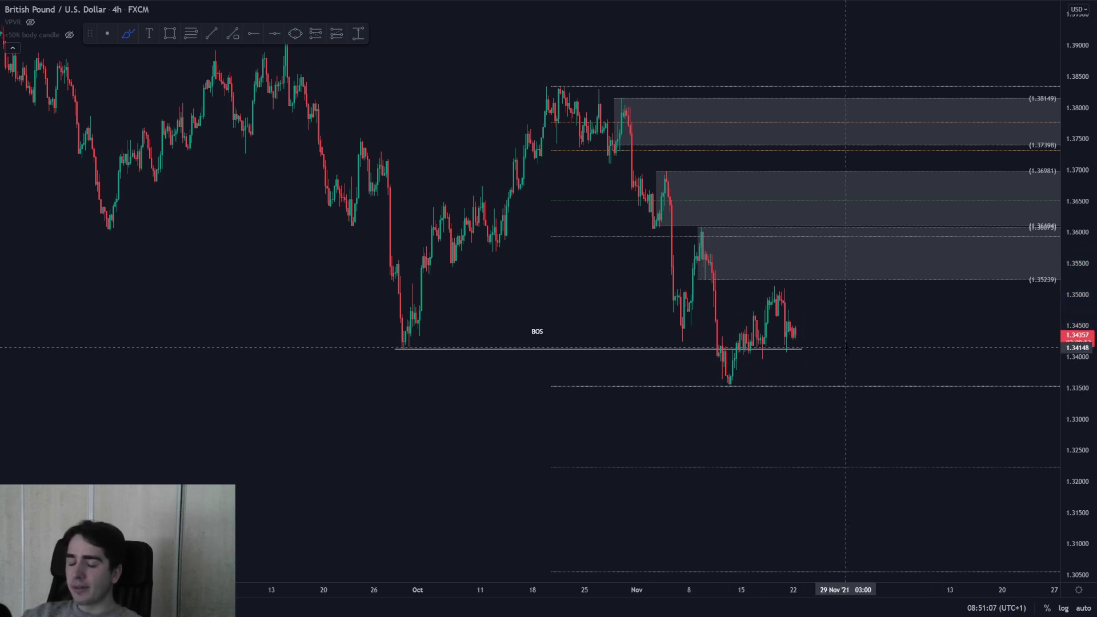
# Step: Load the FXCM NZDUSD chart and draw a rectangle zone from about 0.70339 to 0.70493 at the latest swing high
pyautogui.write('NZDUSD')
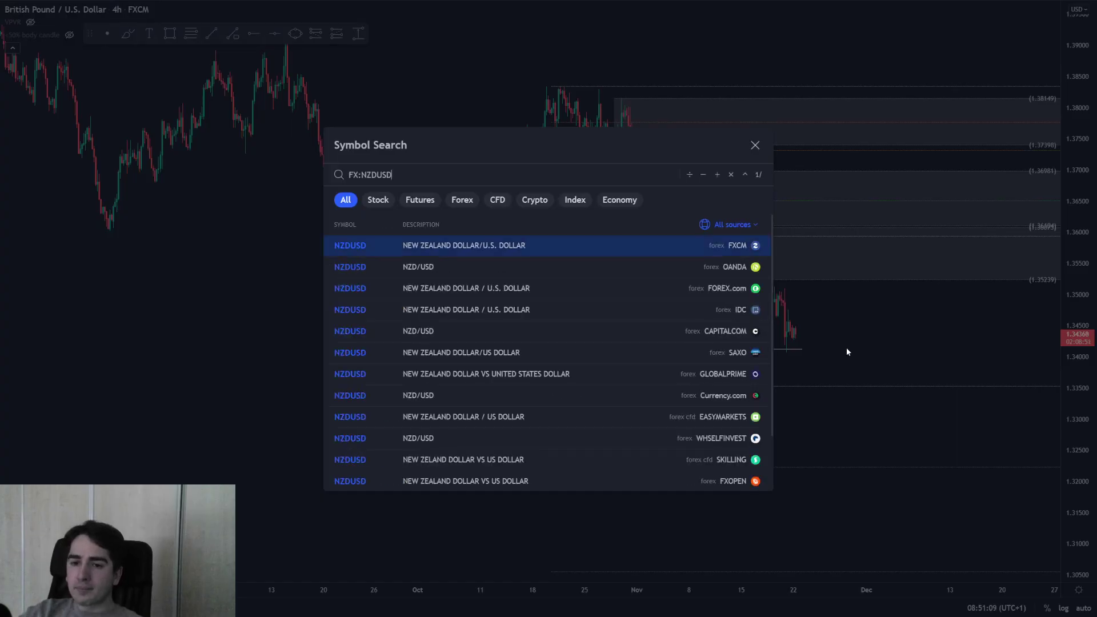
pyautogui.press('Return')
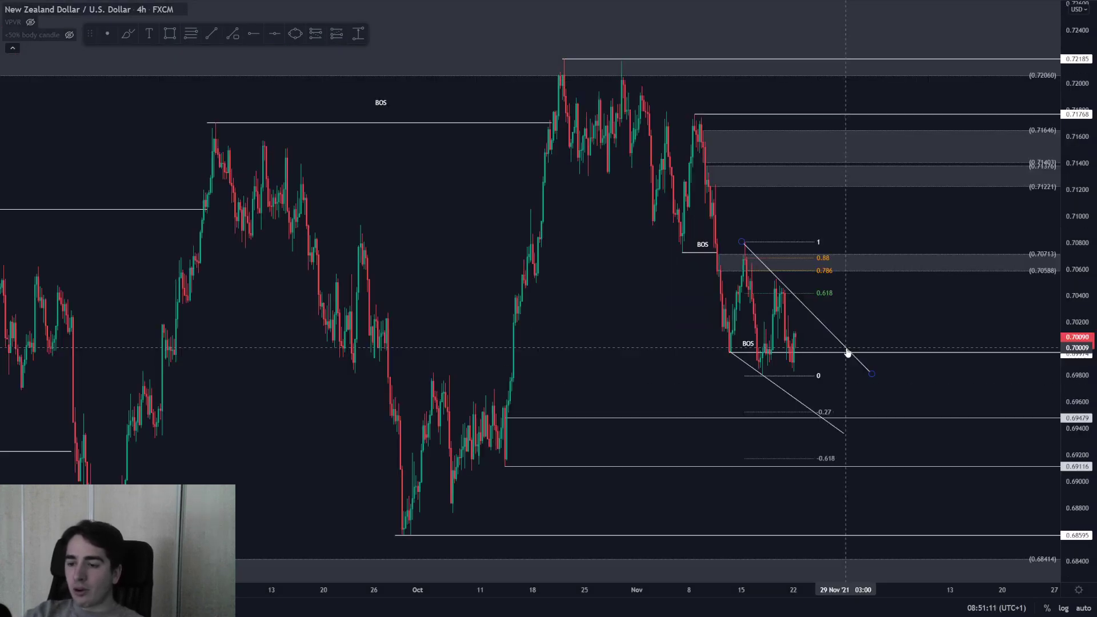
pyautogui.scroll(3, 848, 353)
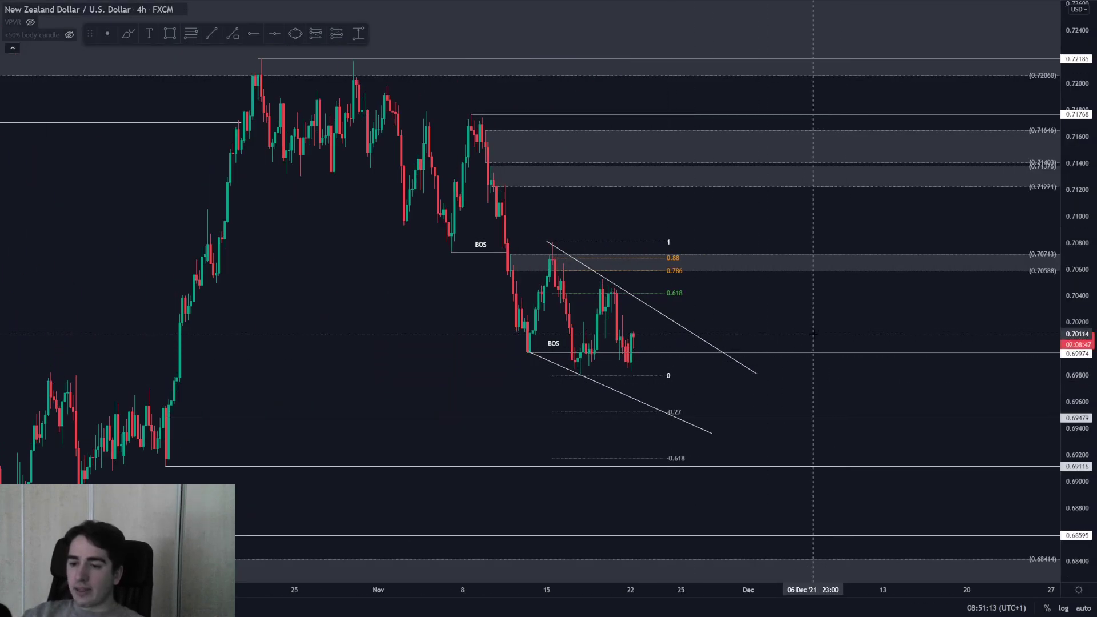
pyautogui.scroll(-1, 845, 320)
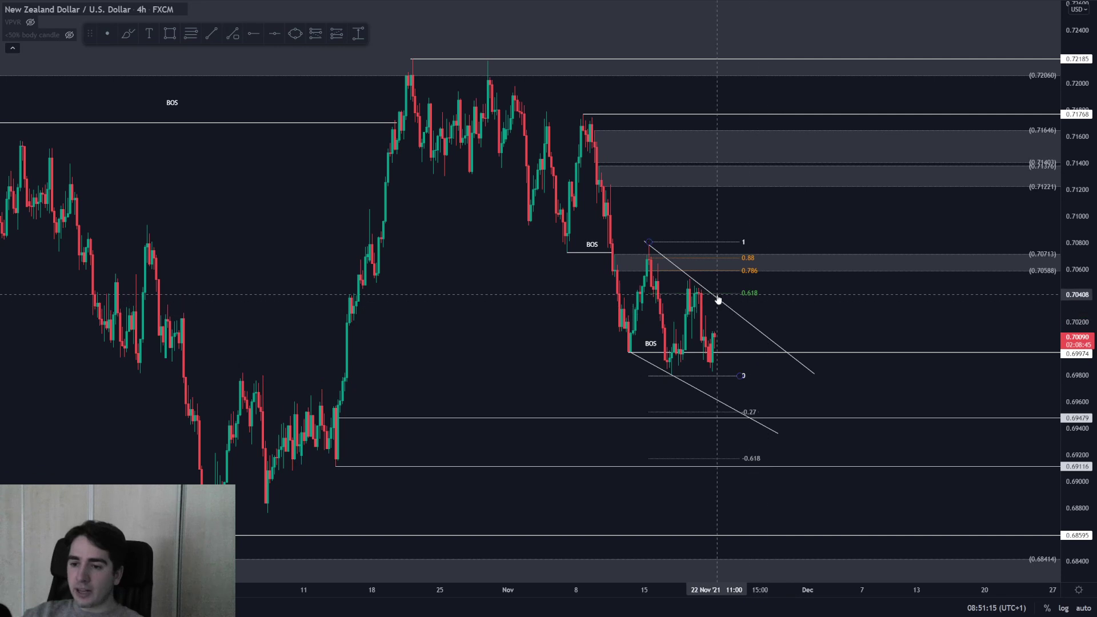
pyautogui.click(170, 33)
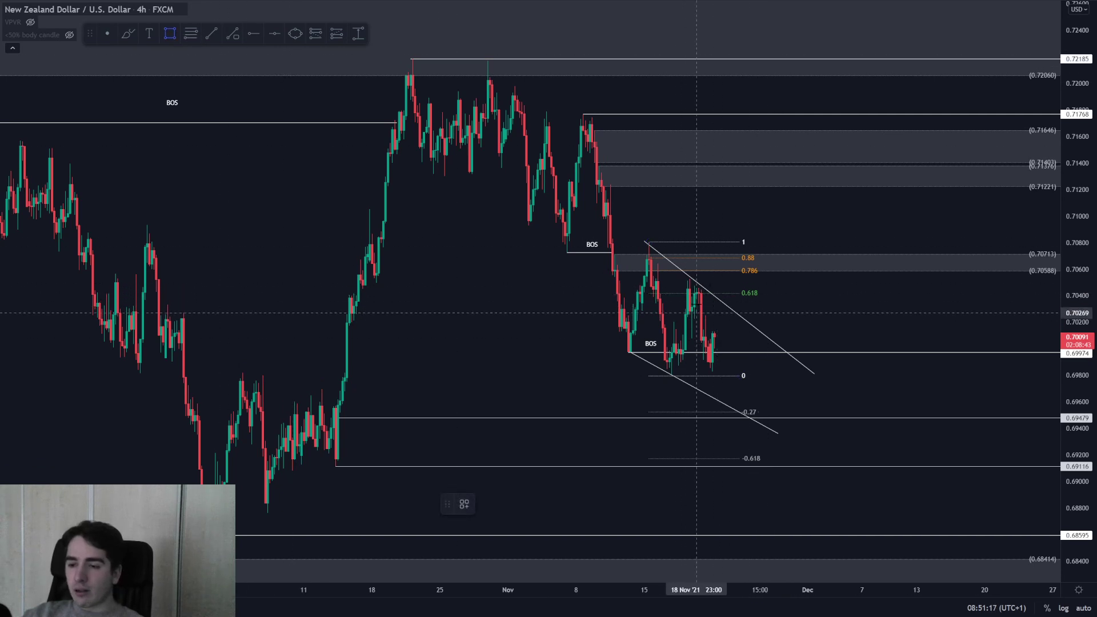
pyautogui.moveTo(696, 303); pyautogui.dragTo(912, 284)
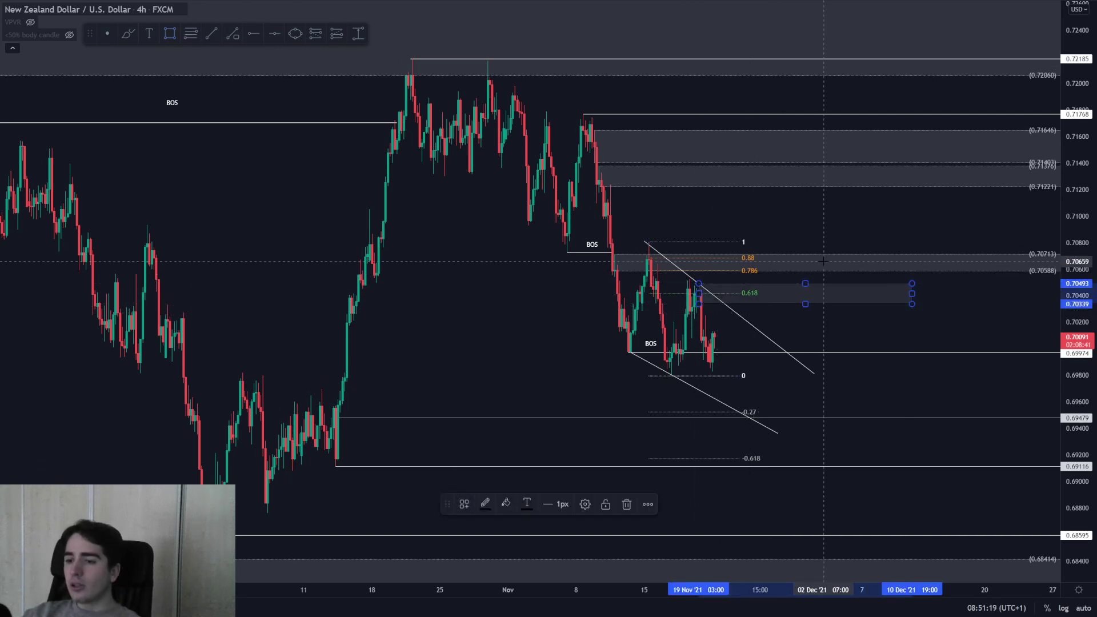
# Step: Brush a price path up to the new rectangle and down to the 0.69479 line, and handwrite 1, 2 and 3 beside the descending lows
pyautogui.click(128, 33)
pyautogui.moveTo(714, 329)
pyautogui.mouseDown()
pyautogui.moveTo(721, 302)
pyautogui.moveTo(749, 412)
pyautogui.moveTo(769, 407)
pyautogui.mouseUp()
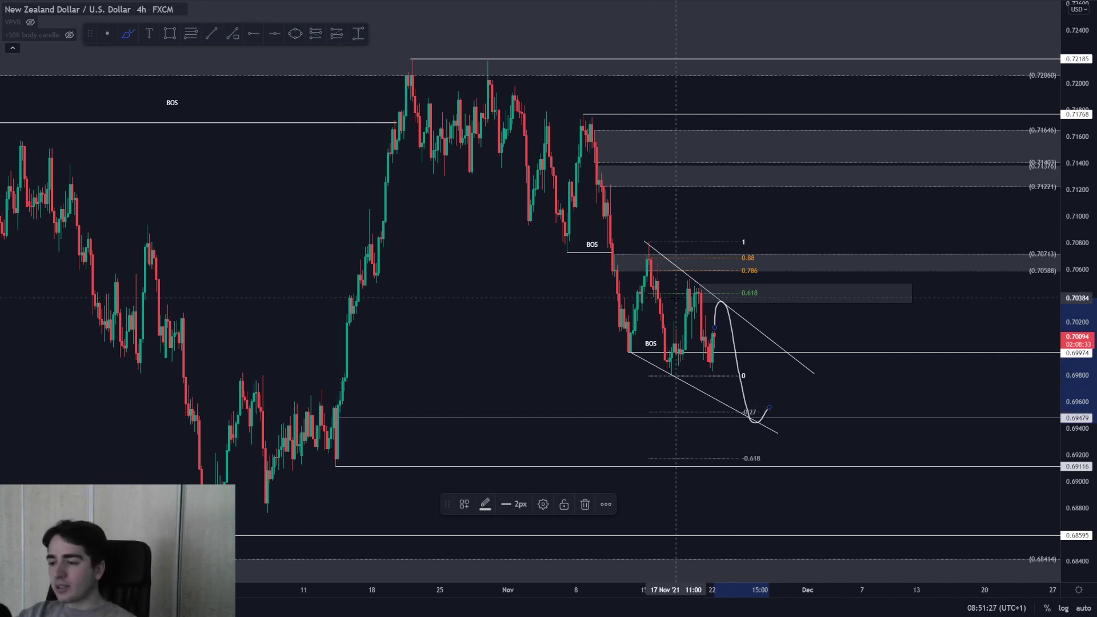
pyautogui.moveTo(769, 407)
pyautogui.mouseDown()
pyautogui.moveTo(842, 255)
pyautogui.moveTo(821, 243)
pyautogui.mouseUp()
pyautogui.hotkey('ctrl', 'z')
pyautogui.moveTo(617, 347)
pyautogui.mouseDown()
pyautogui.moveTo(617, 374)
pyautogui.moveTo(669, 398)
pyautogui.moveTo(720, 444)
pyautogui.mouseUp()
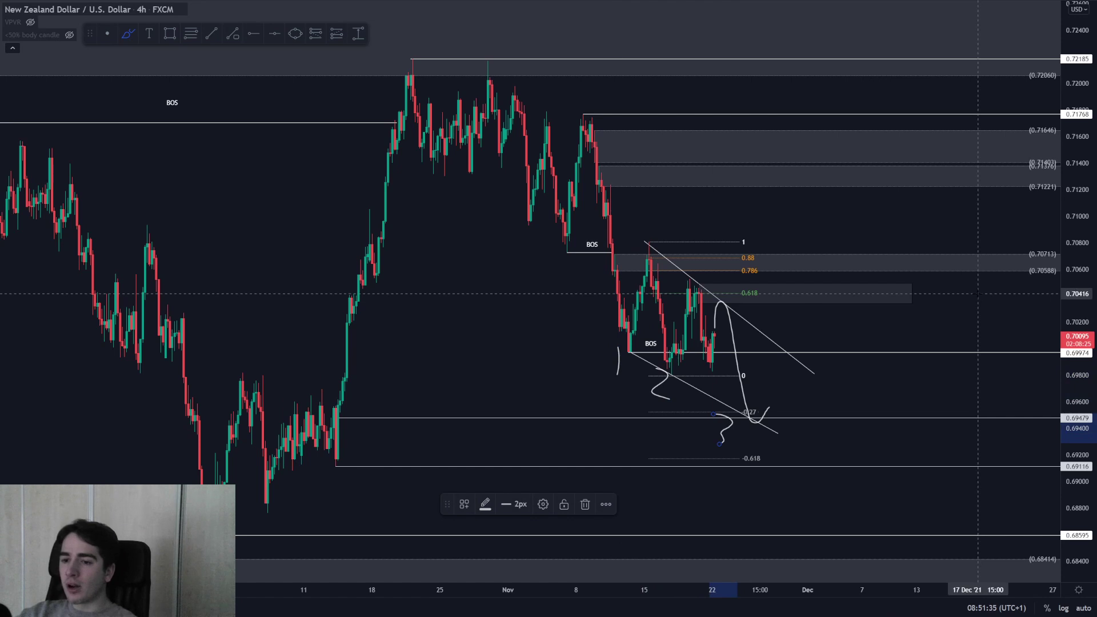
pyautogui.press('Escape')
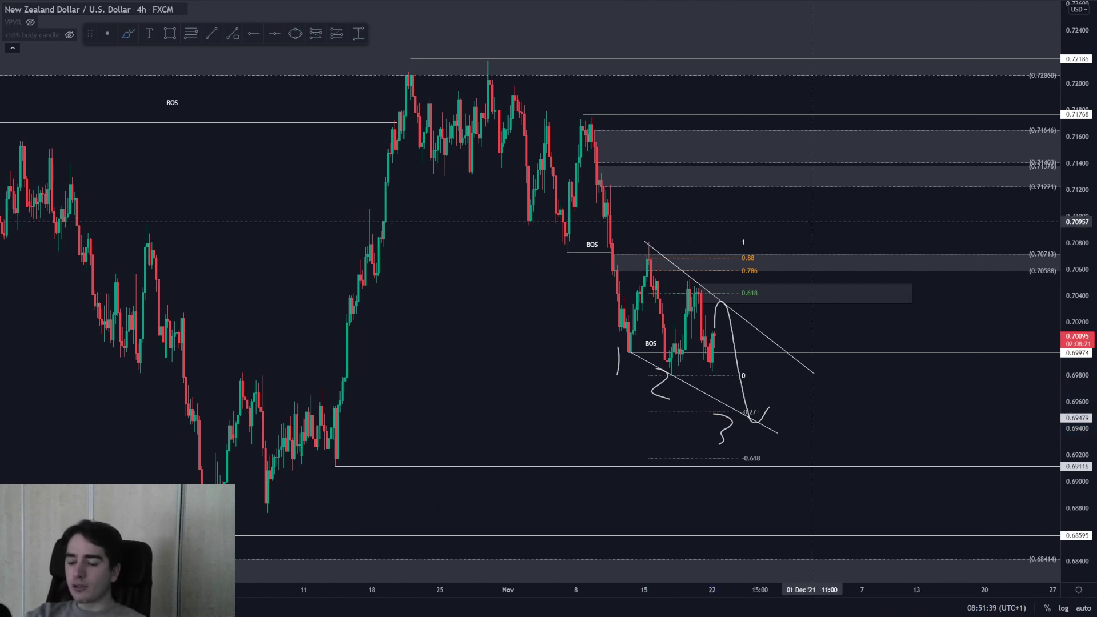
# Step: Load the OANDA XAUUSD gold chart on the 4-hour timeframe
pyautogui.write('XAUUSD')
pyautogui.press('Down')
pyautogui.press('Return')
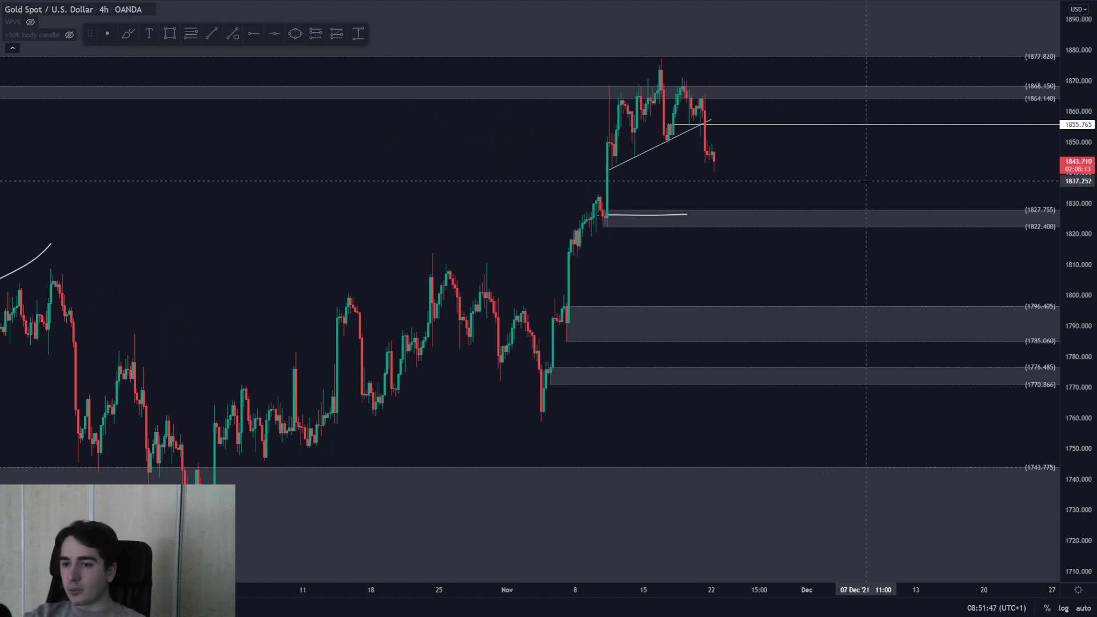
pyautogui.write('4h')
pyautogui.press('Return')
pyautogui.write('1h')
pyautogui.press('Return')
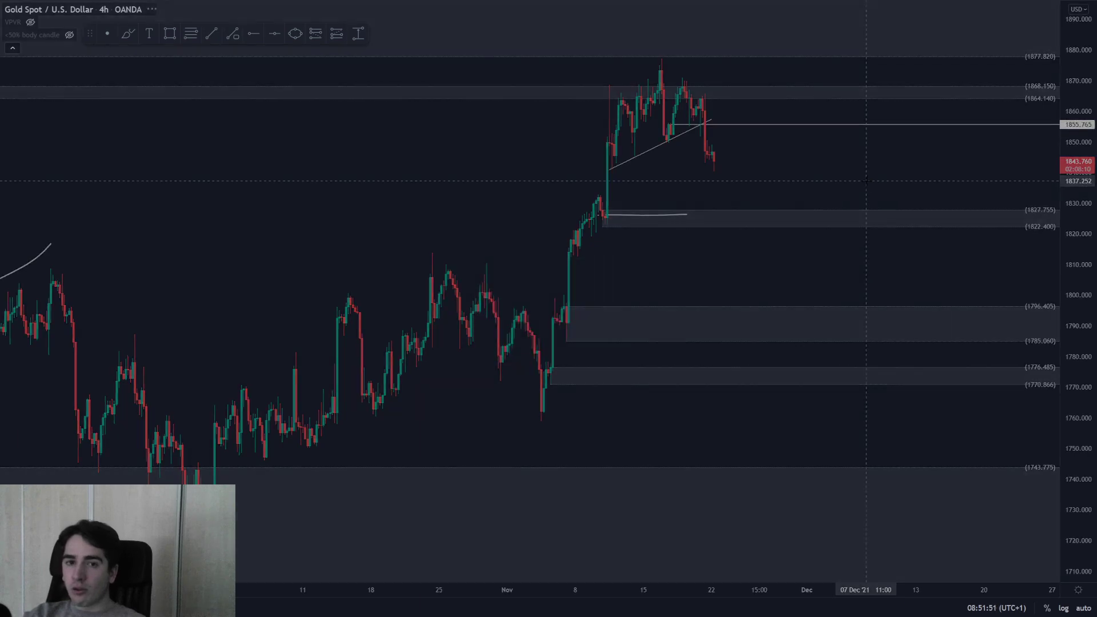
# Step: Review gold on the daily and 1-hour timeframes, and return the chart to the 4-hour timeframe
pyautogui.write('1D')
pyautogui.press('Return')
pyautogui.write('1h')
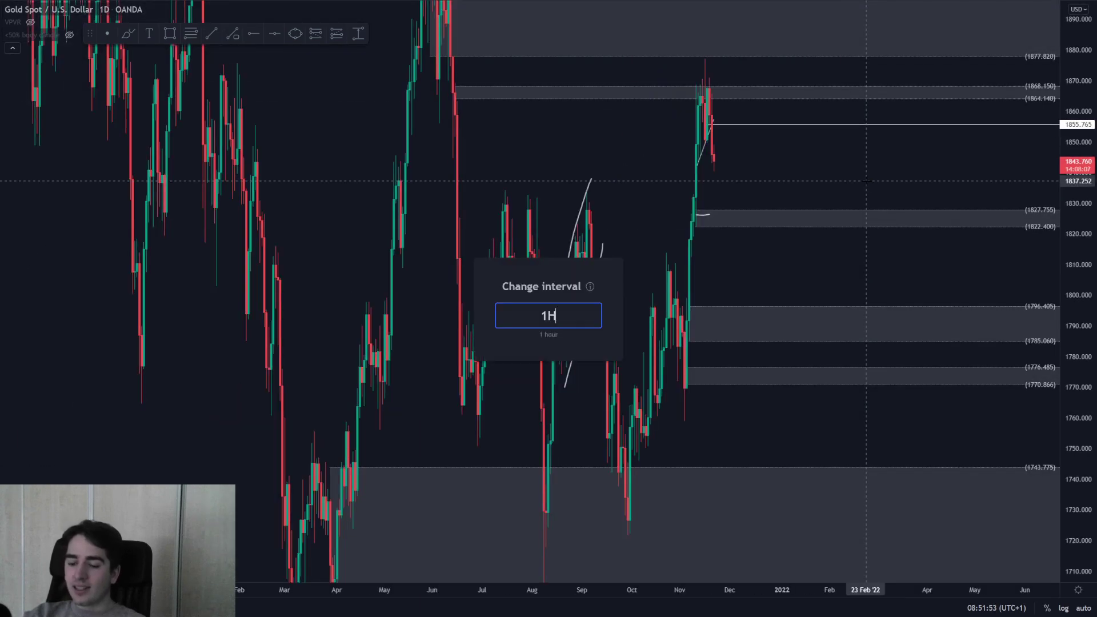
pyautogui.press('Return')
pyautogui.scroll(-5, 867, 178)
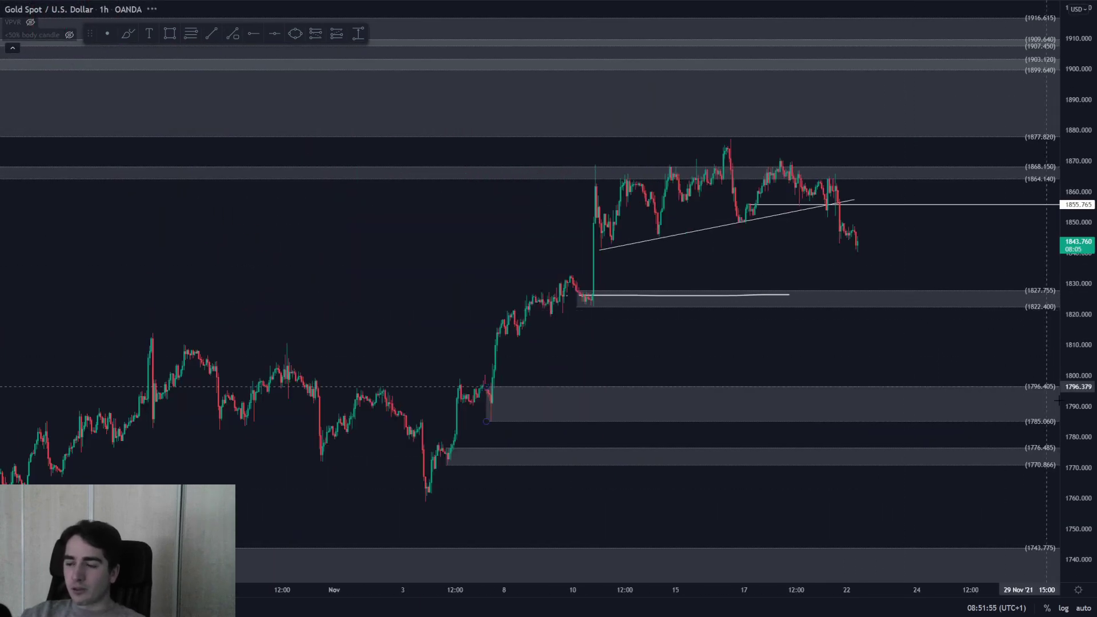
pyautogui.write('4j')
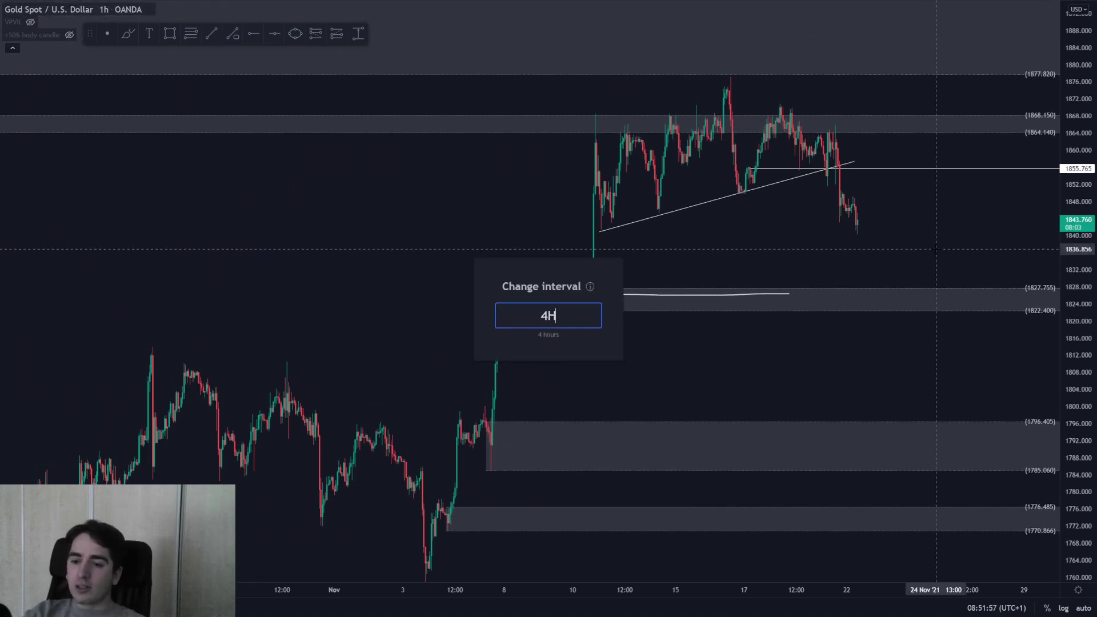
pyautogui.press('Return')
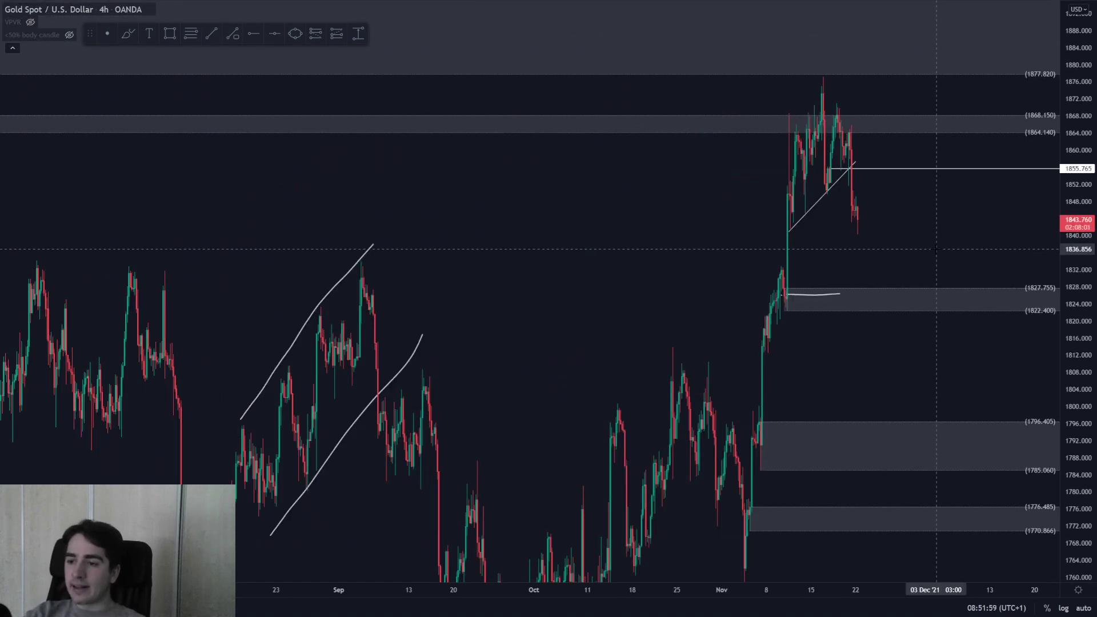
pyautogui.scroll(3, 936, 249)
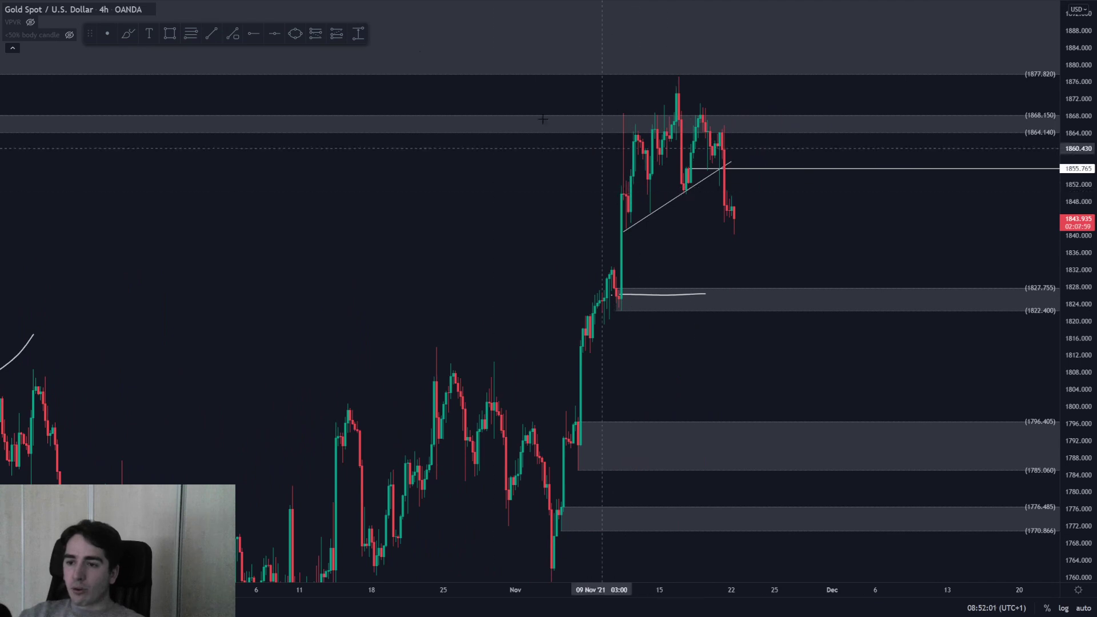
# Step: Brush a path from current gold price above the 1855.765 line and down to the 1827.755 zone, and delete it
pyautogui.click(128, 34)
pyautogui.moveTo(738, 214)
pyautogui.mouseDown()
pyautogui.moveTo(767, 141)
pyautogui.moveTo(822, 288)
pyautogui.mouseUp()
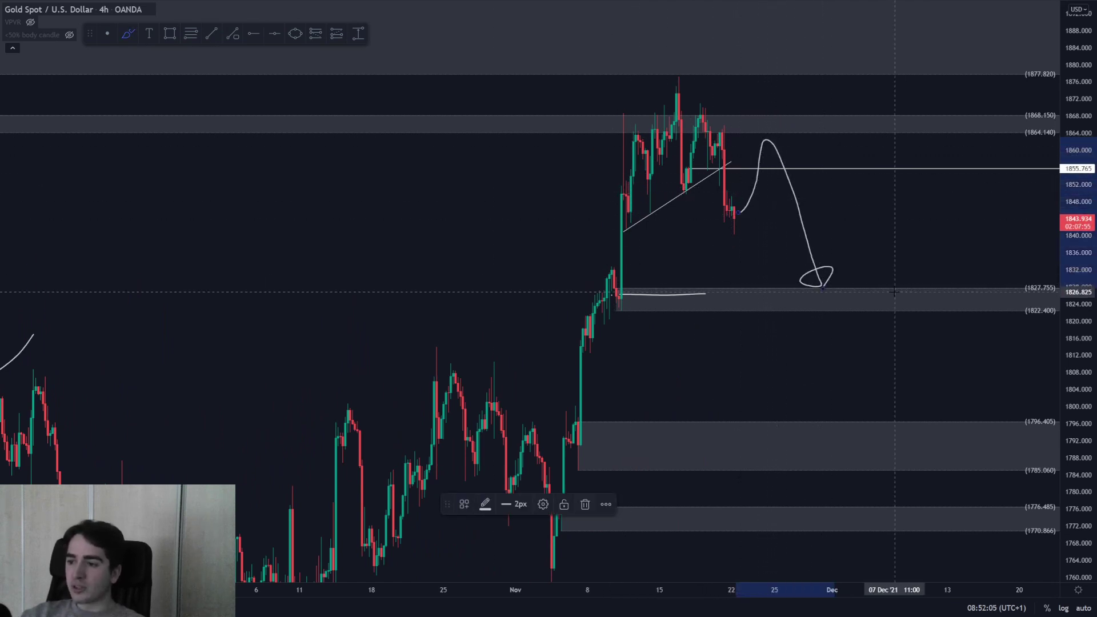
pyautogui.click(821, 274)
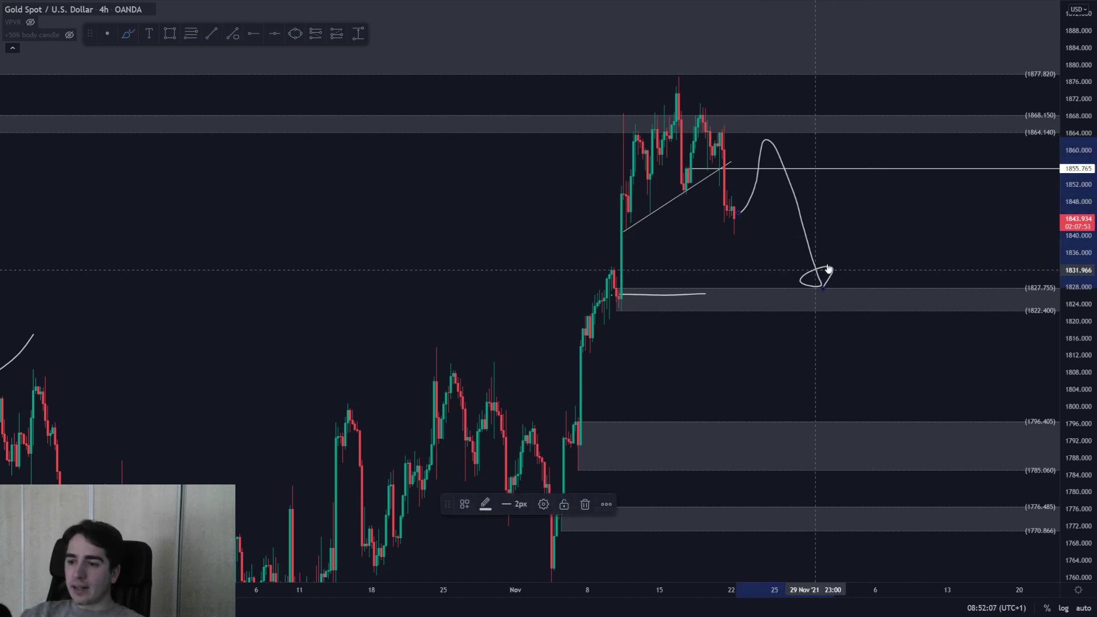
pyautogui.press('Delete')
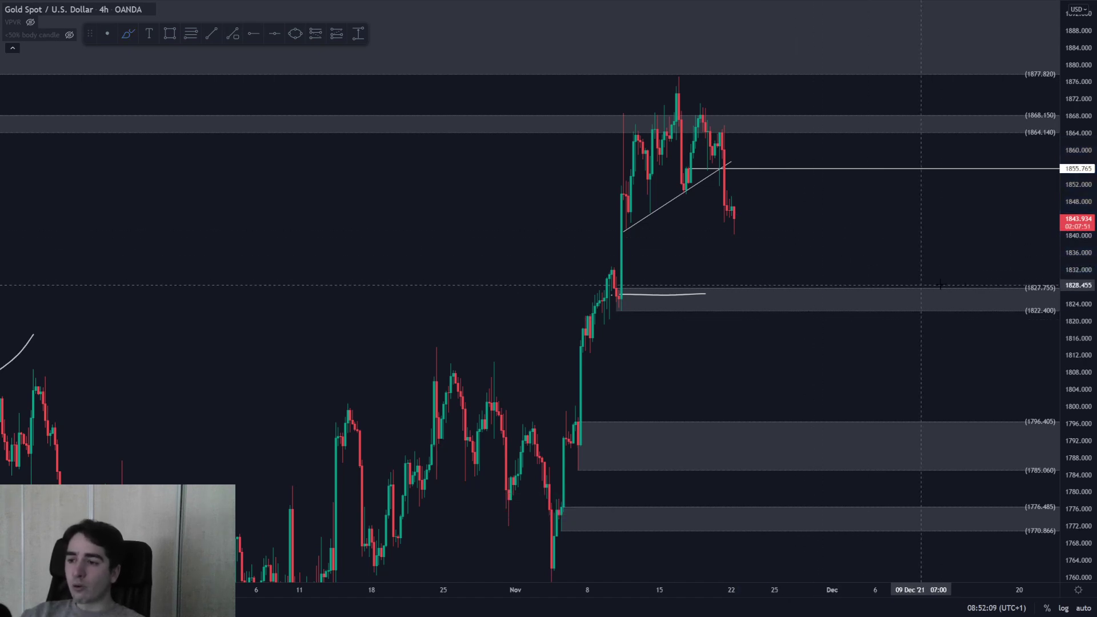
# Step: Switch the gold chart to the daily timeframe and view the supply and demand zones
pyautogui.moveTo(1071, 265); pyautogui.dragTo(1070, 407)
pyautogui.scroll(-3, 975, 392)
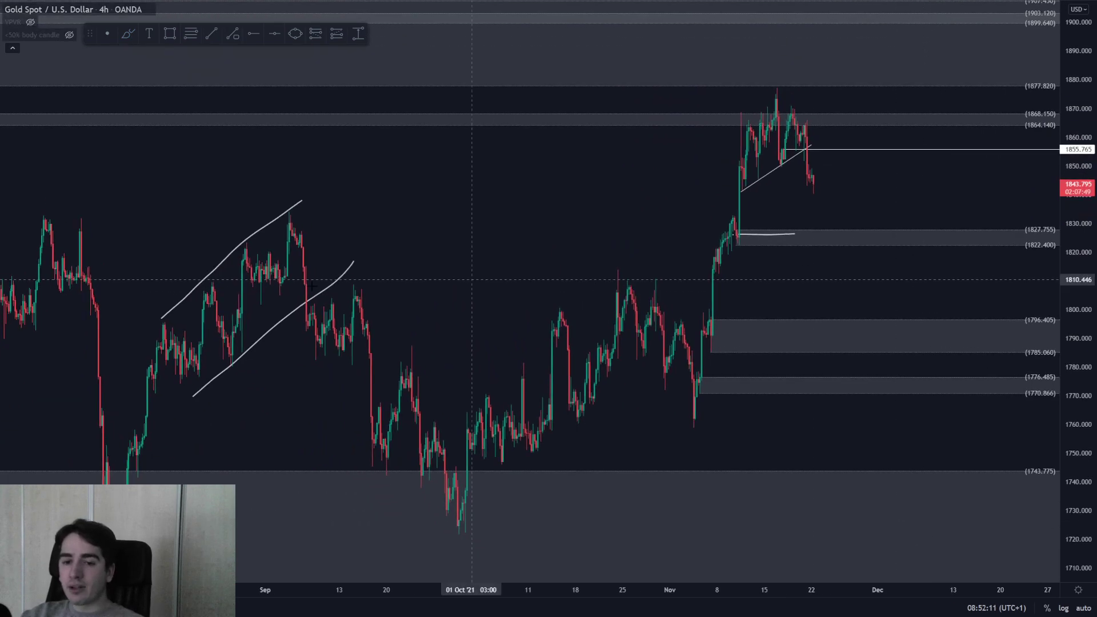
pyautogui.write('1D')
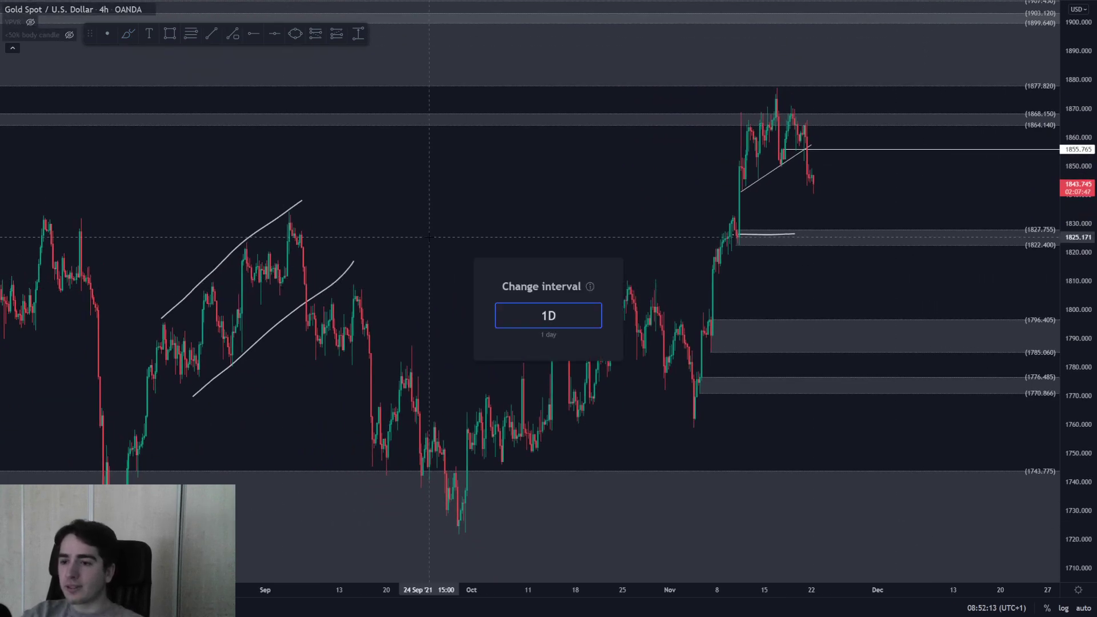
pyautogui.press('Return')
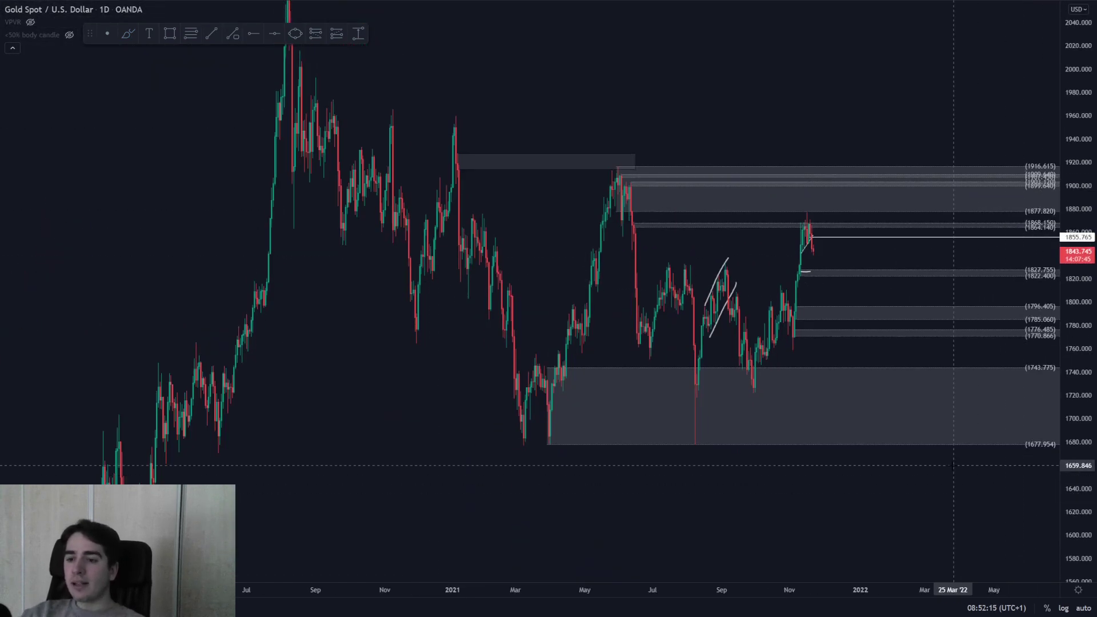